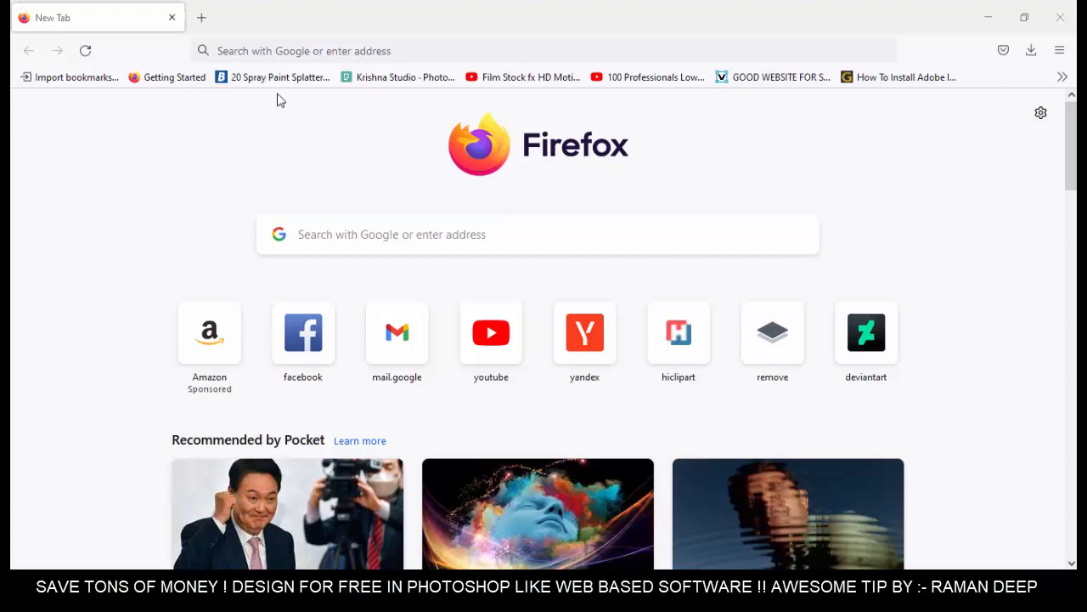
- Open the photopea.com website in the browser
left_click(351, 51)
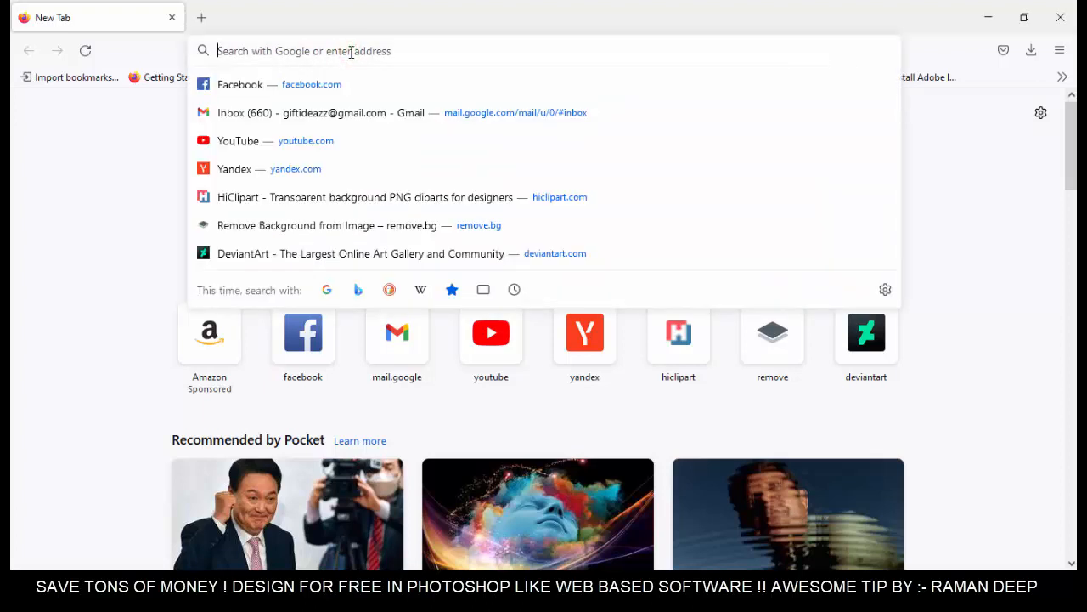
type("PHOTO")
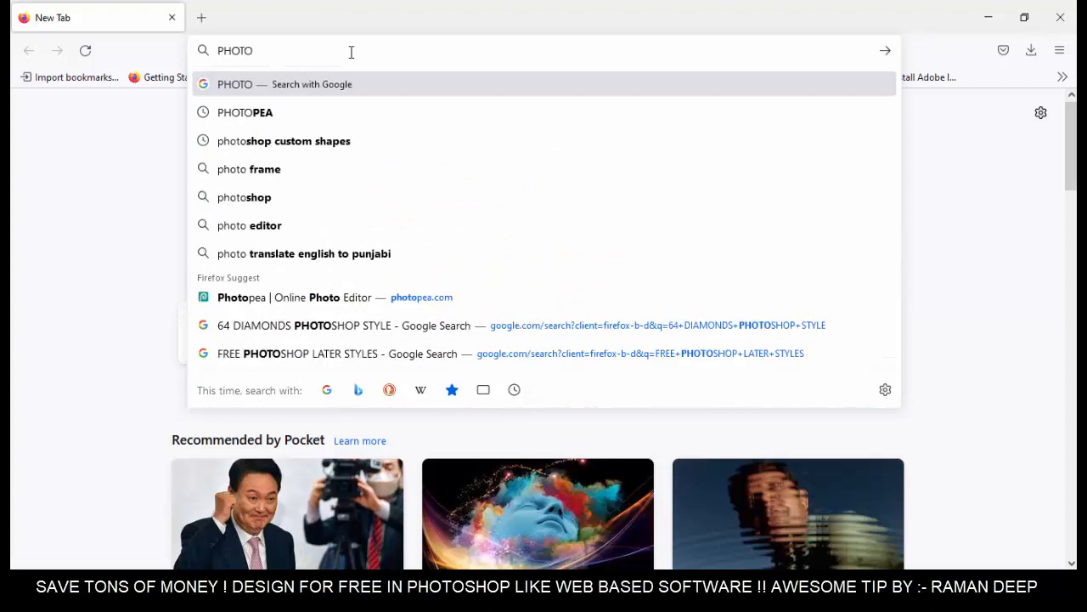
type("PEA")
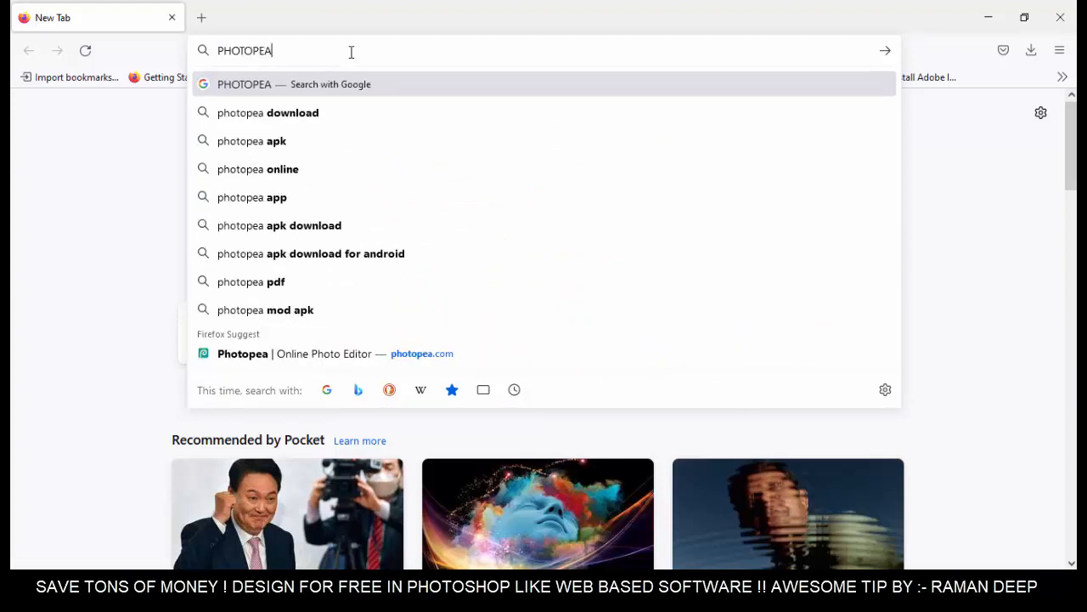
type(".COM")
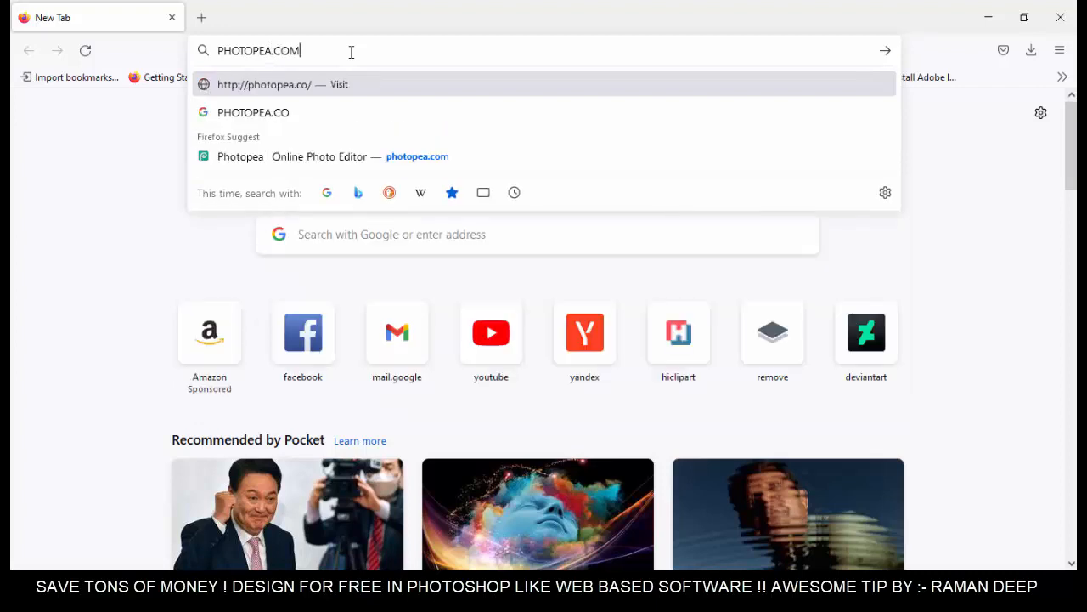
key("Return")
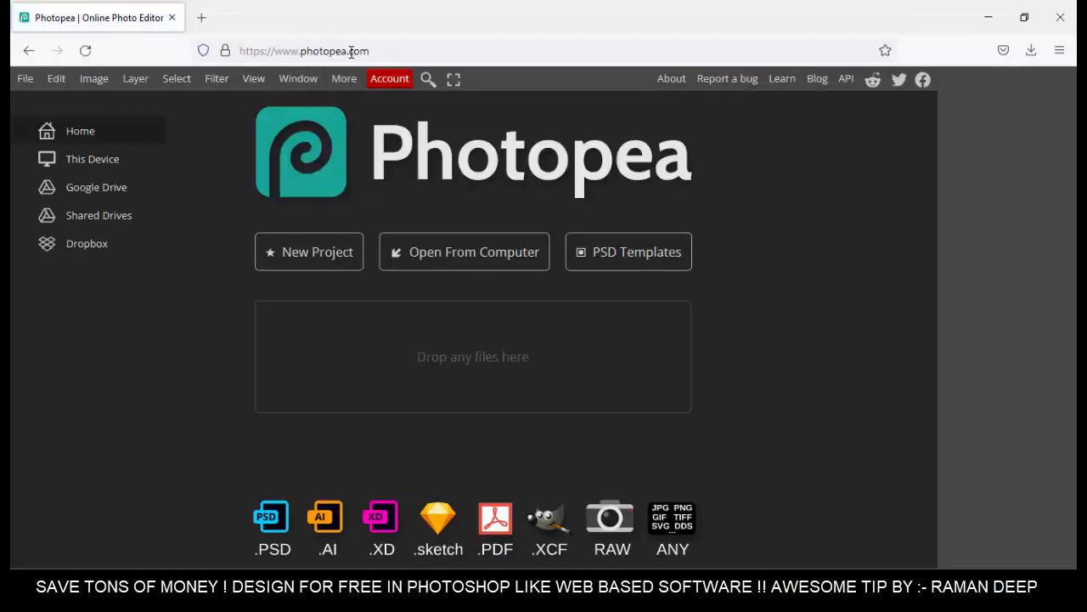
- Create a new project 9.25 inches wide and 8.25 inches high at 300 DPI with a white background
left_click(305, 261)
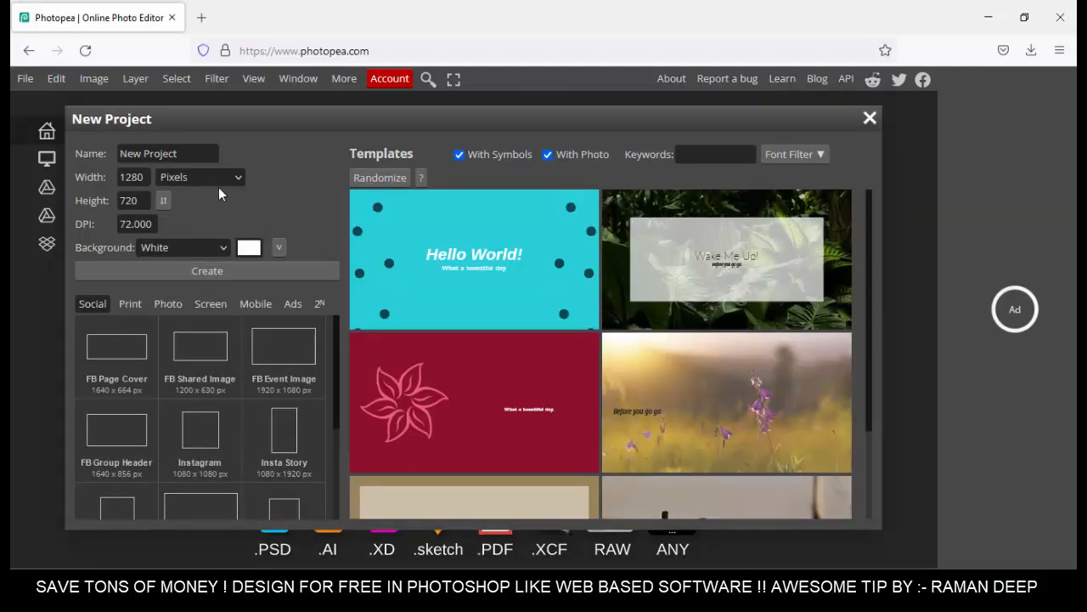
left_click(237, 176)
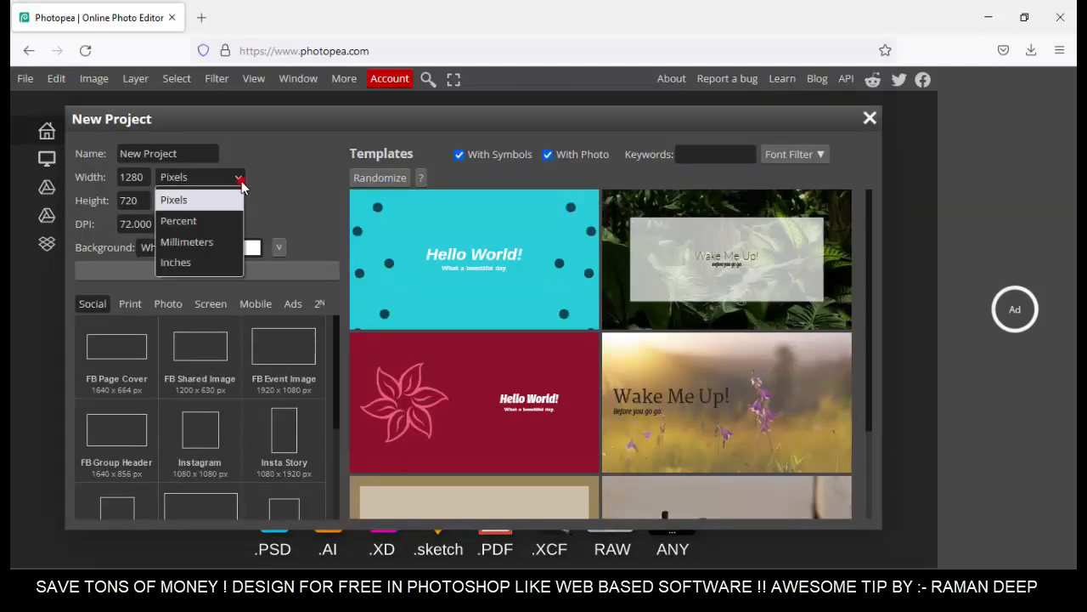
left_click(213, 264)
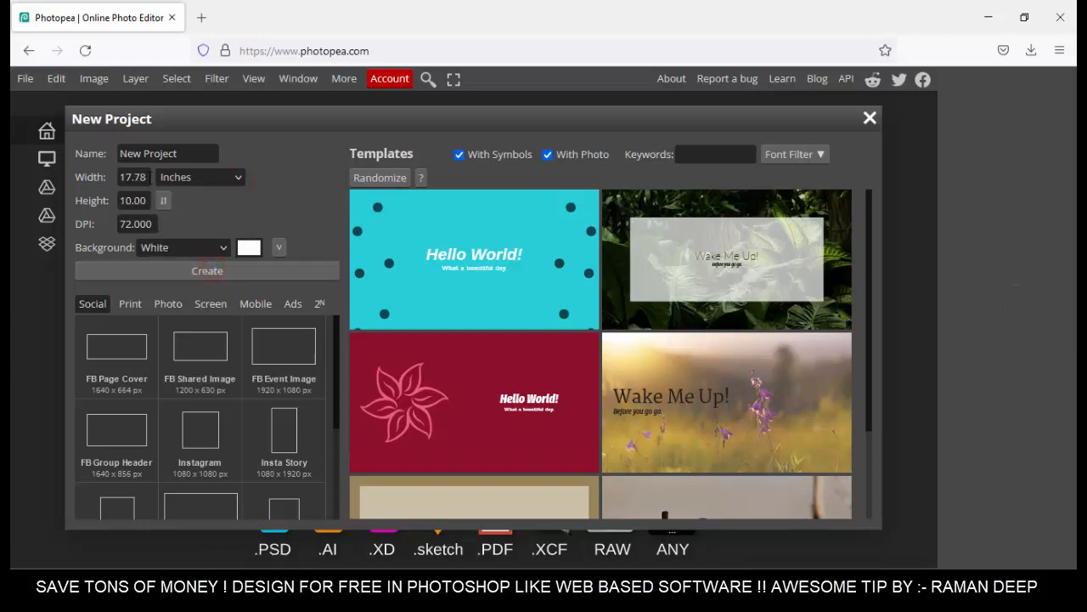
double_click(146, 176)
type("9.25")
double_click(150, 201)
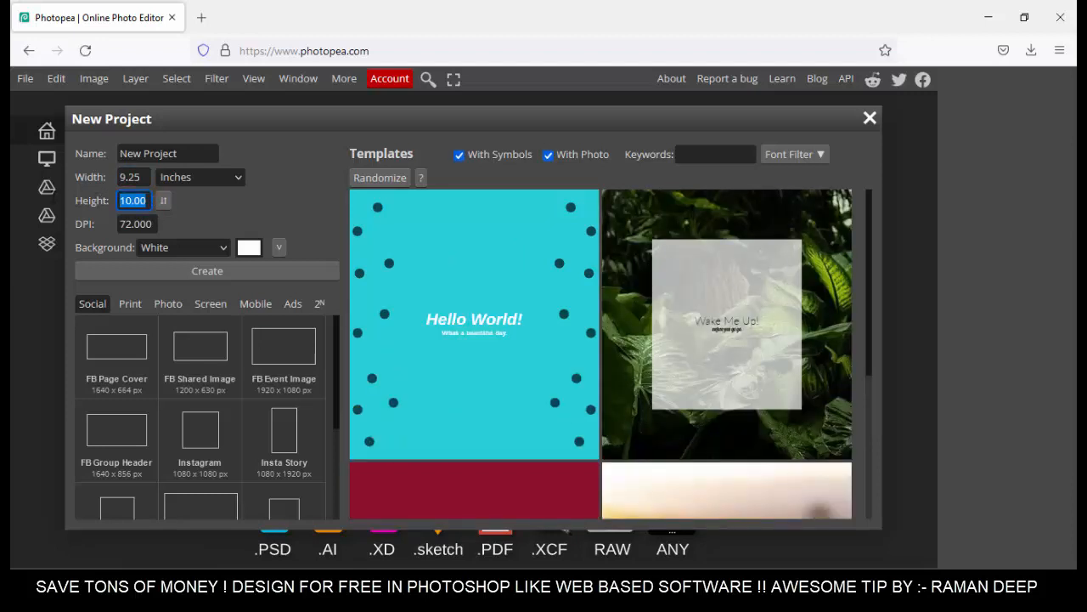
type("8.25")
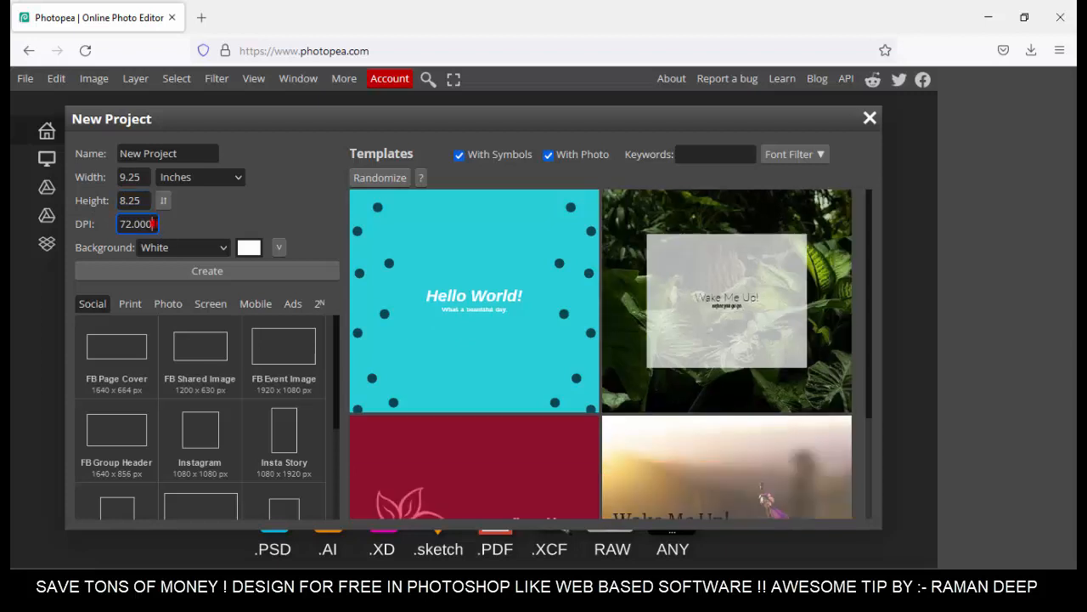
double_click(161, 225)
type("300")
left_click(181, 271)
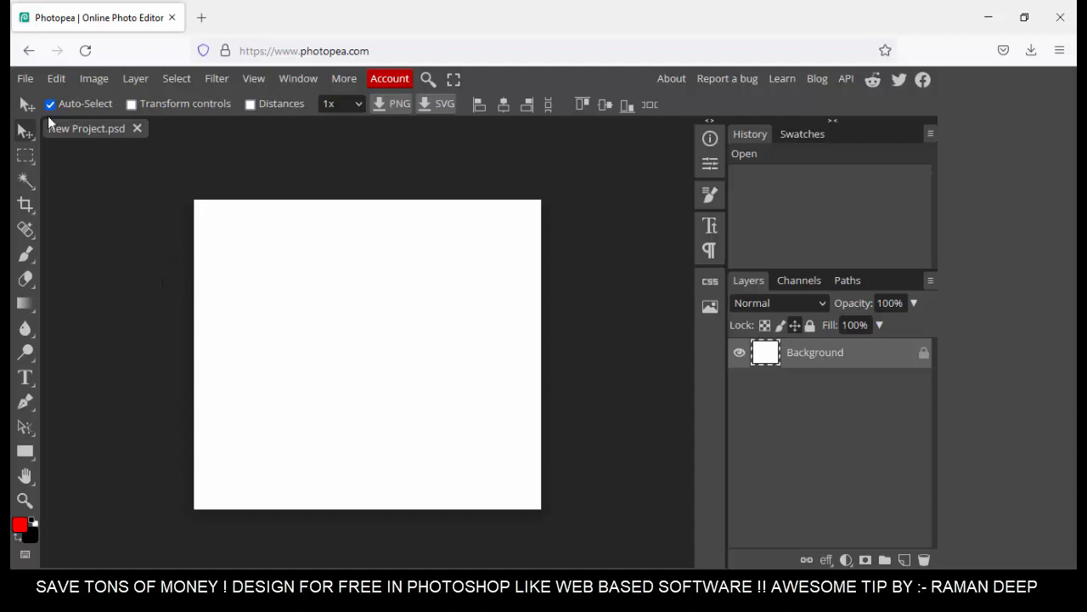
- Open the butterfly image pngegg from the BUTTERFLIES folder and copy it into the New Project document
left_click(26, 79)
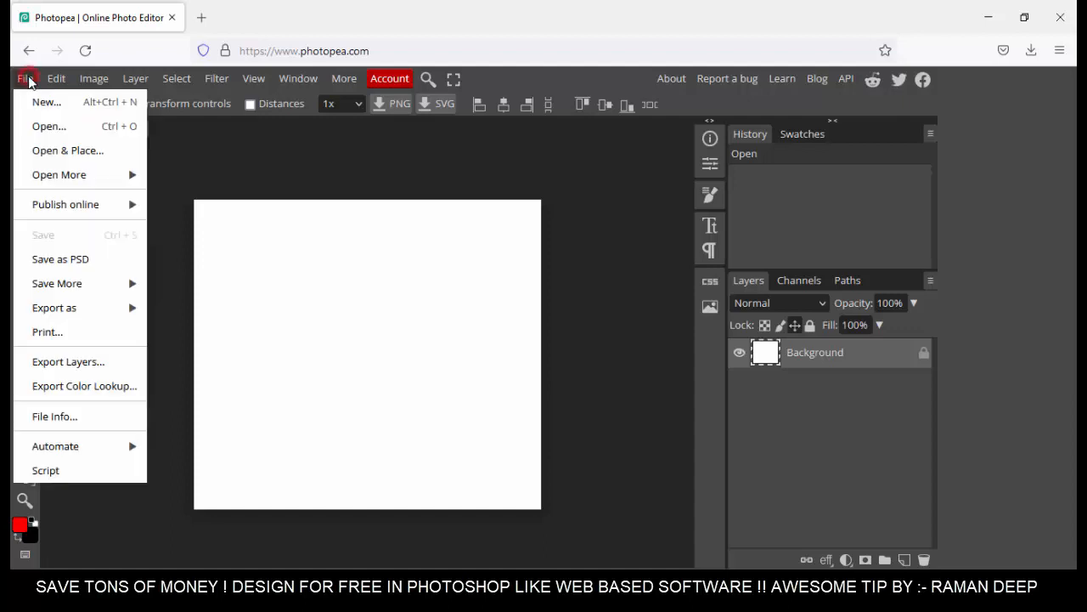
left_click(65, 126)
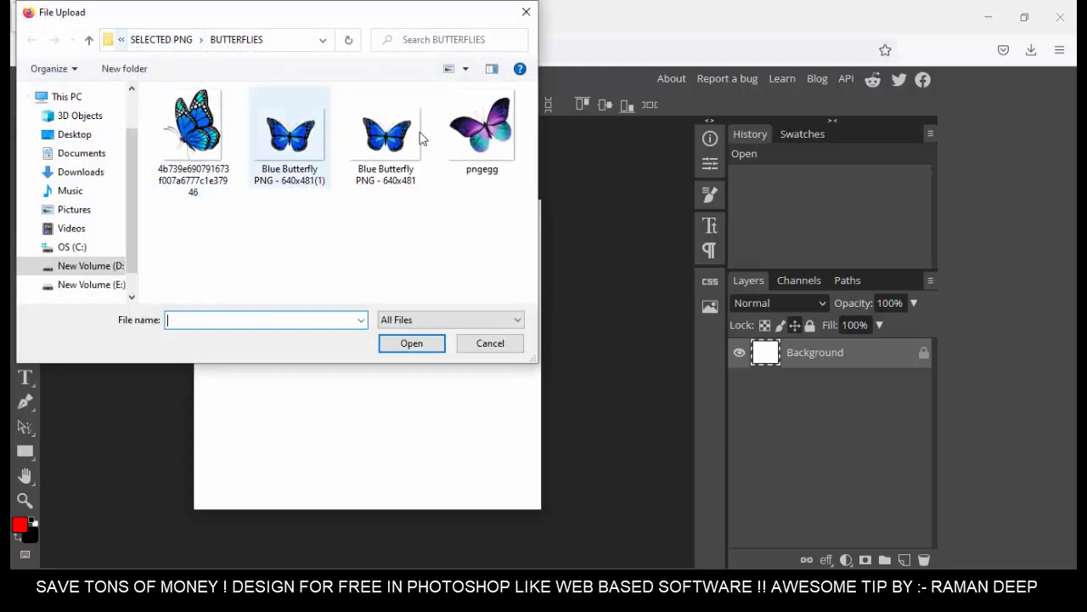
left_click(480, 138)
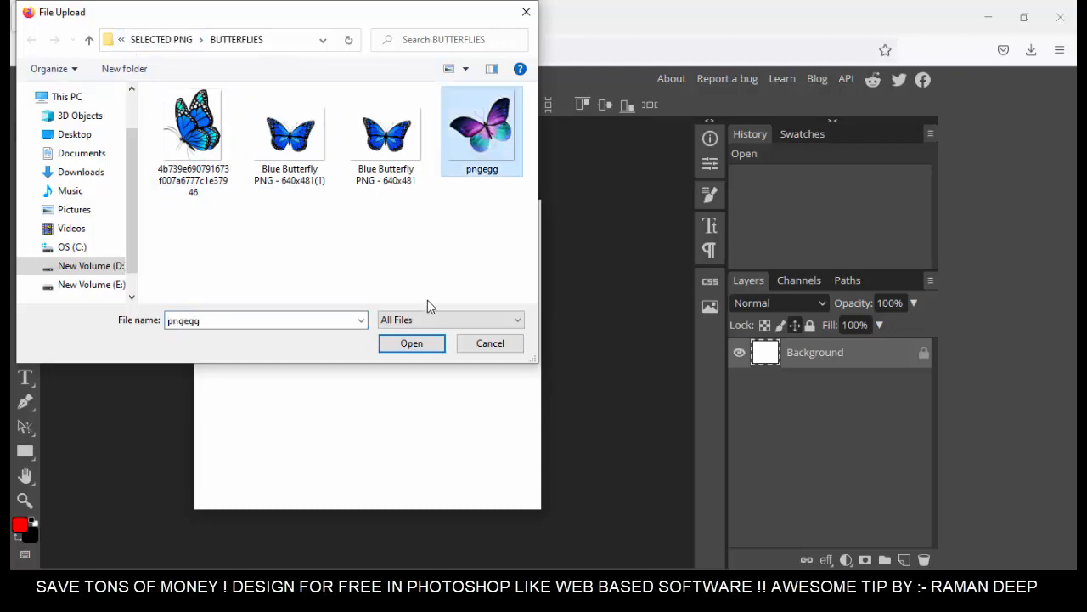
left_click(413, 346)
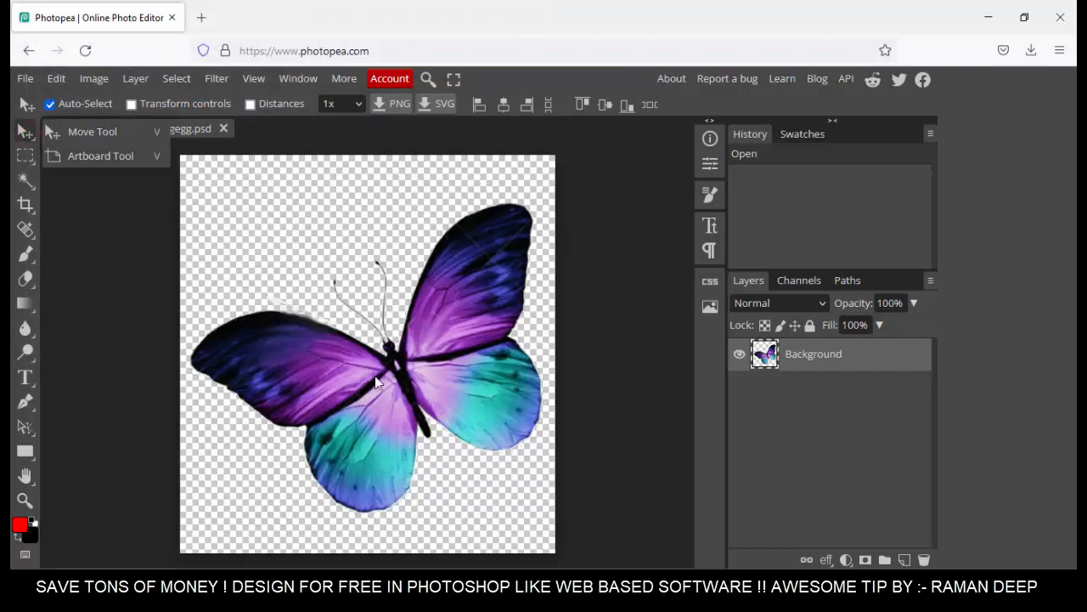
left_click_drag(350, 369, 364, 329)
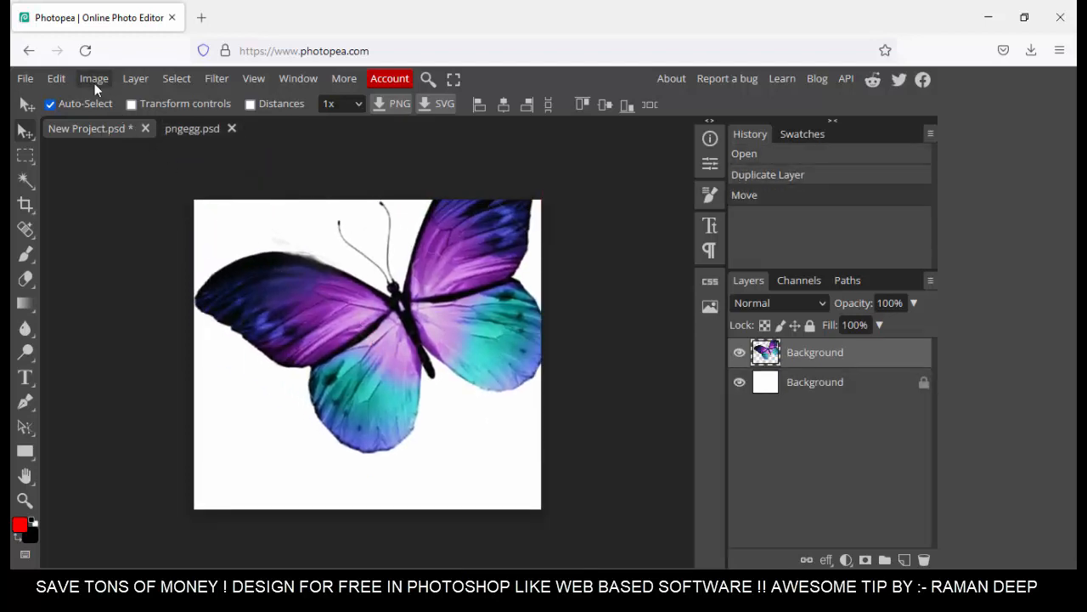
- Scale the butterfly proportionally to 24% with Free Transform and move it to the lower-right corner of the canvas
left_click(57, 78)
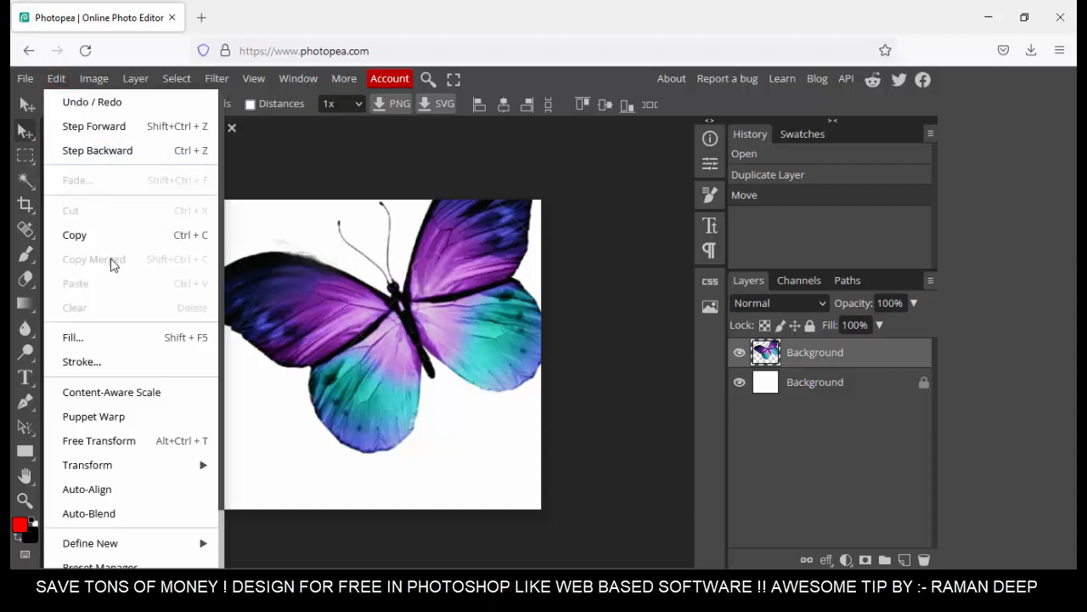
left_click(177, 443)
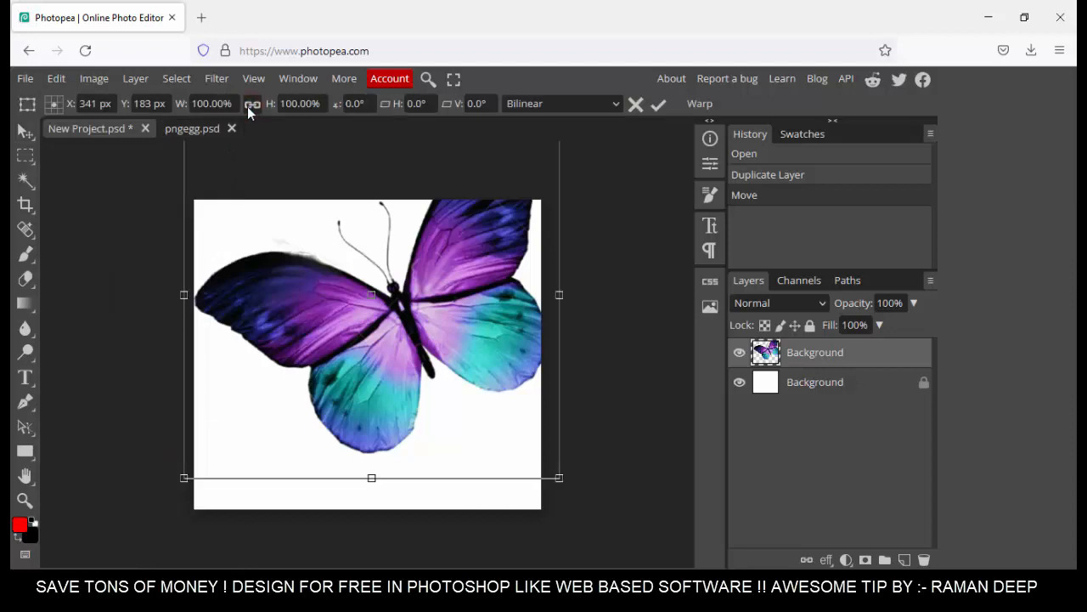
left_click_drag(181, 103, 125, 103)
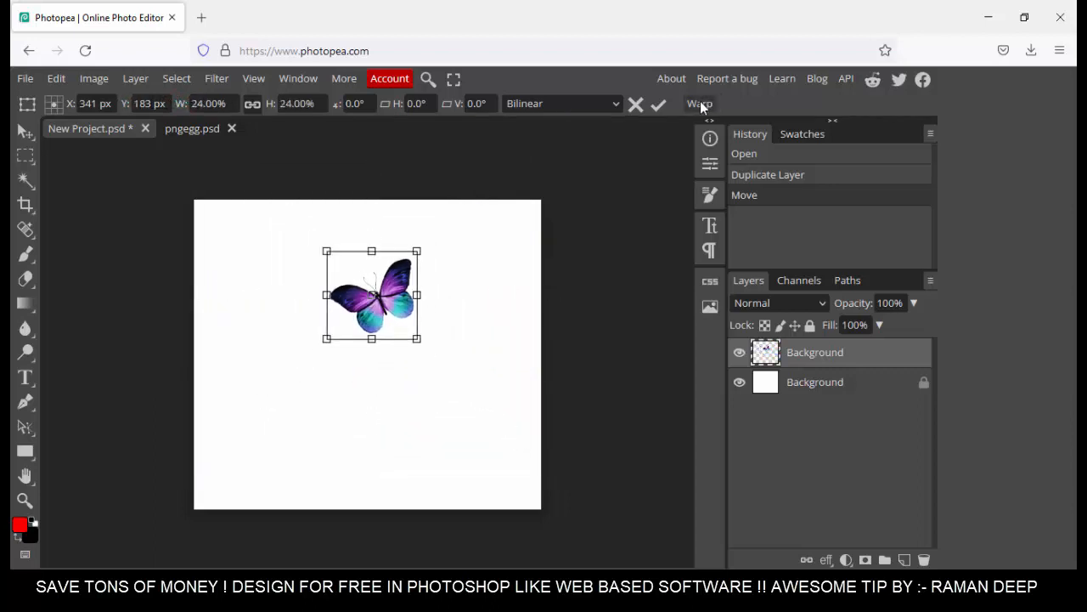
left_click(659, 104)
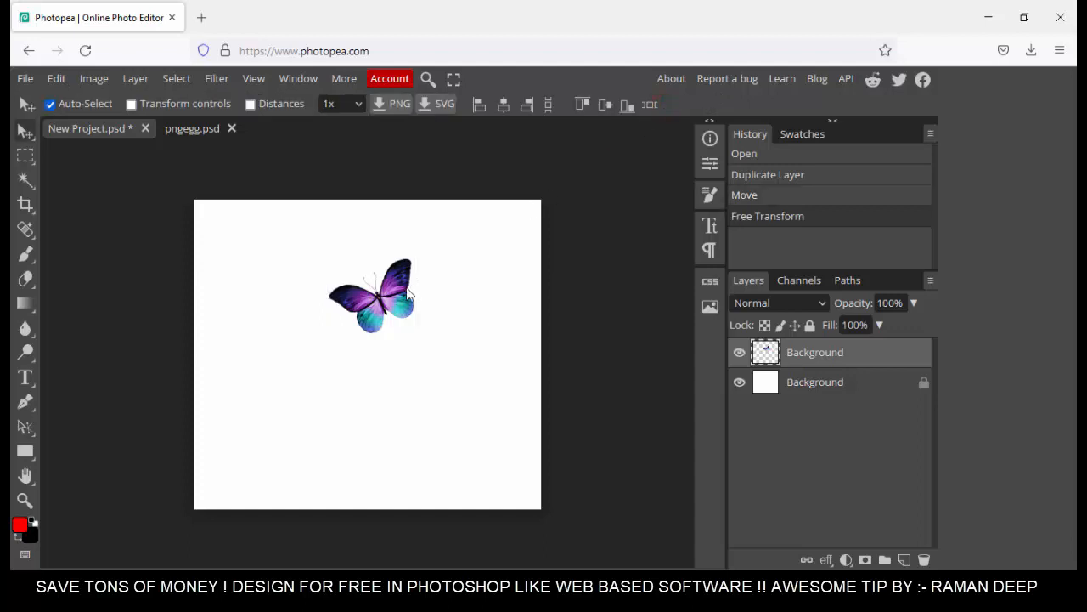
left_click_drag(399, 301, 506, 448)
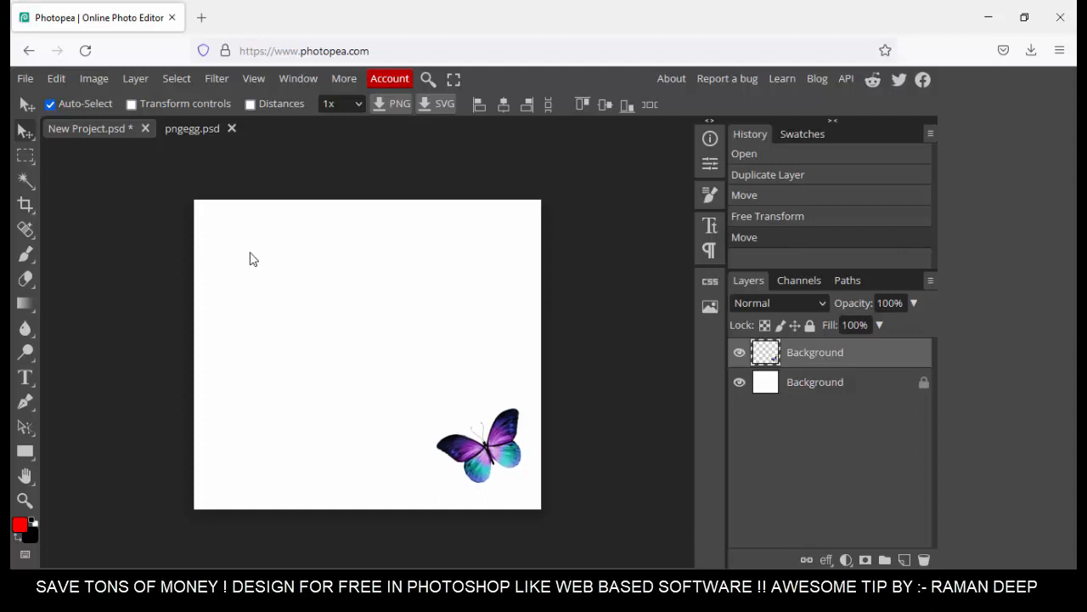
- Open the gas pump image kindpng_326444 from the Desktop folder
left_click(27, 79)
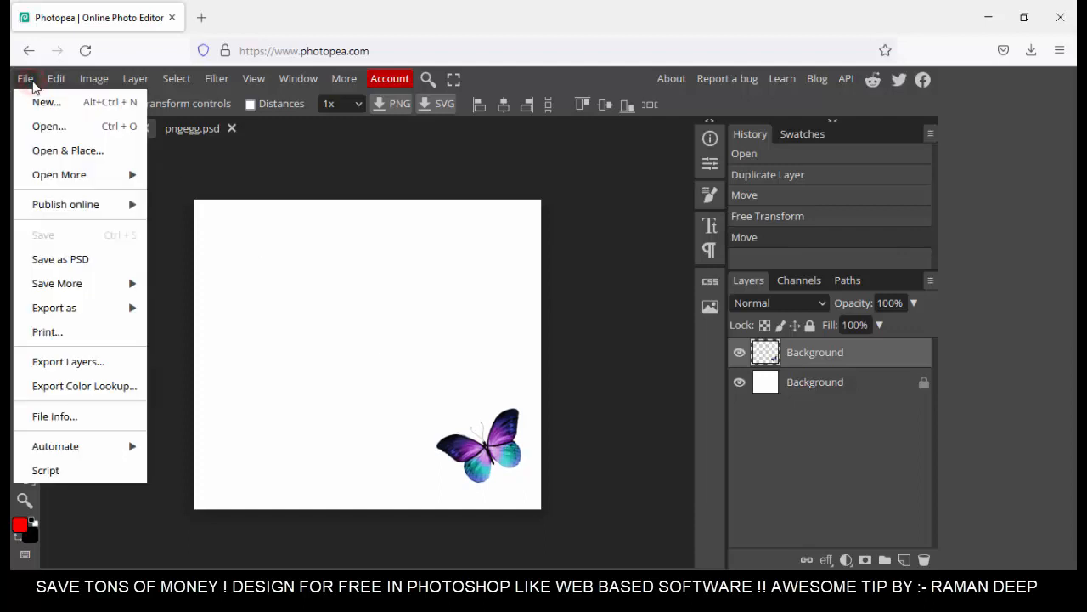
left_click(45, 125)
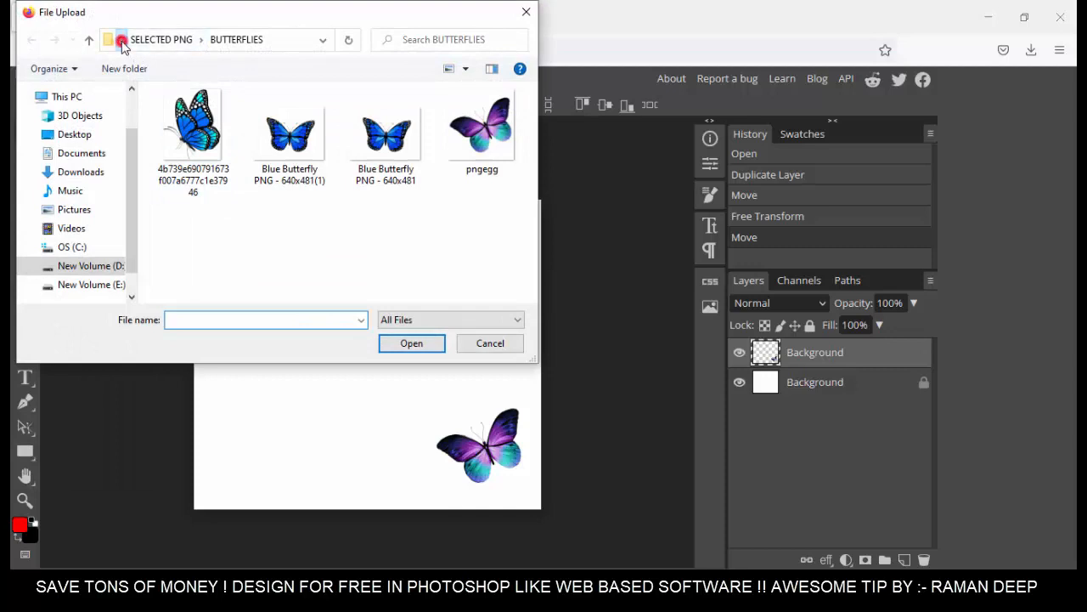
left_click(122, 44)
left_click(137, 94)
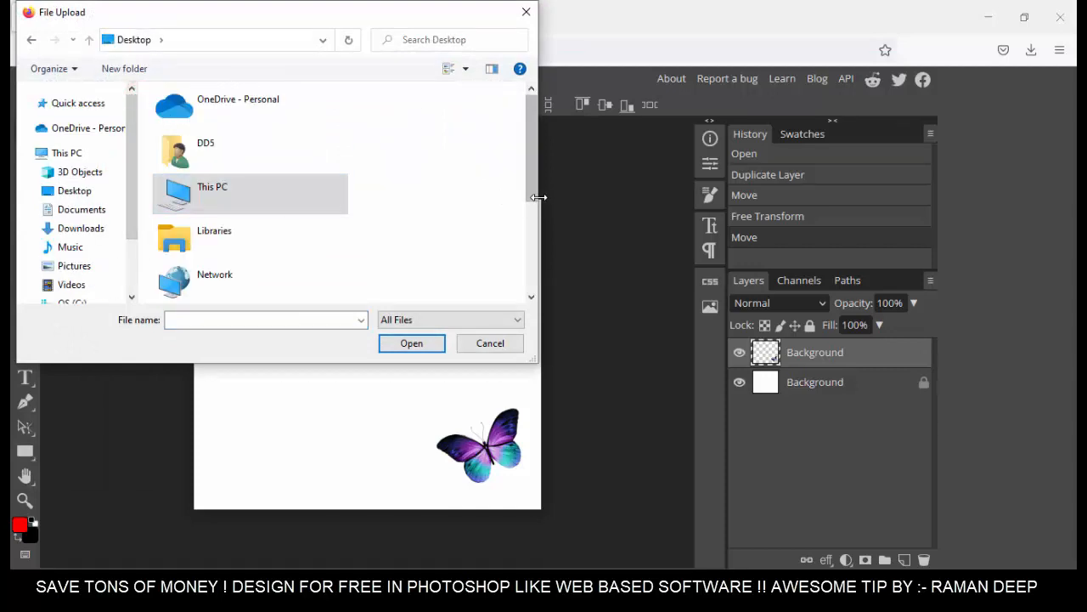
scroll(529, 189, "down", 3)
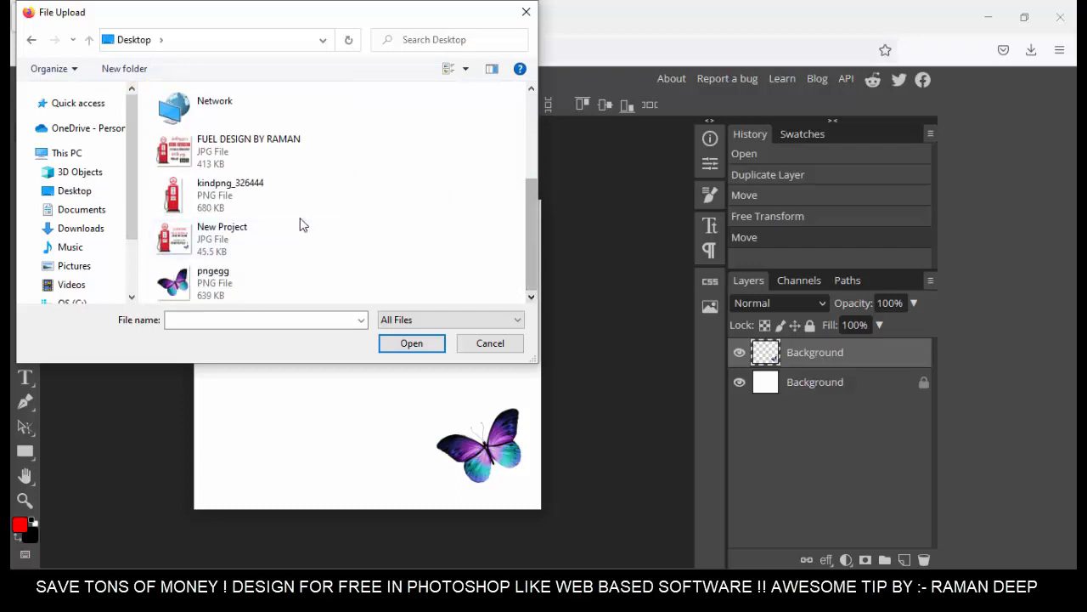
double_click(244, 192)
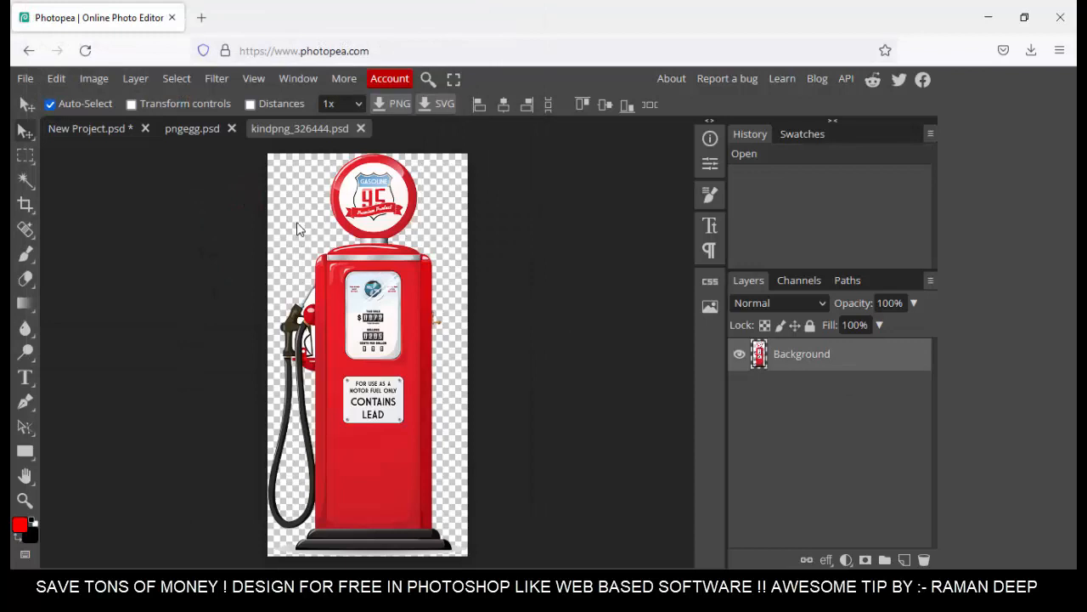
- Copy the gas pump from kindpng_326444 into the New Project document, over the left part of the canvas
left_click_drag(215, 210, 105, 125)
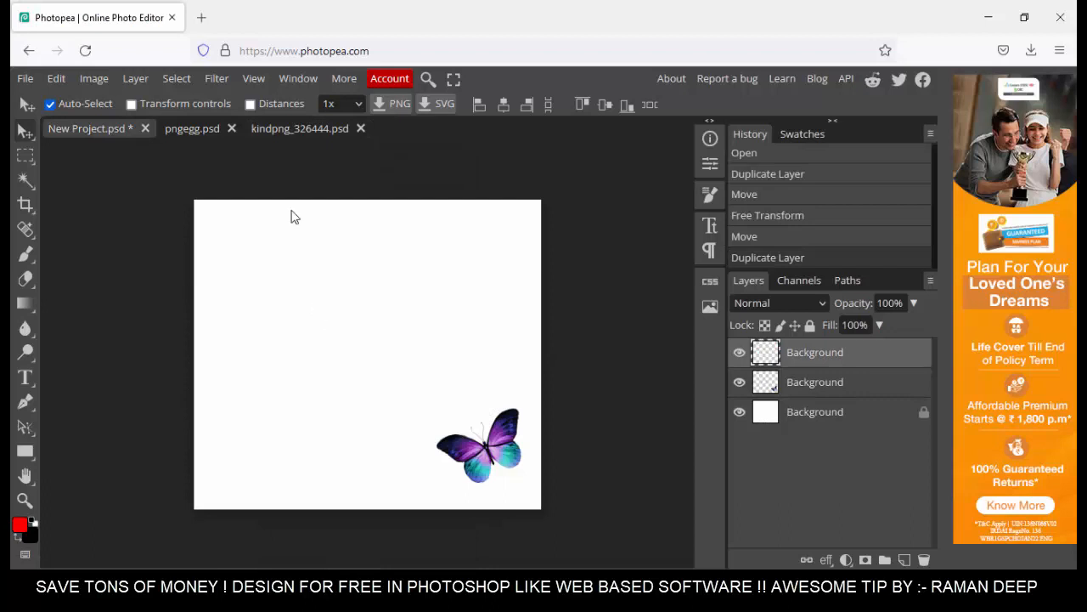
left_click(286, 125)
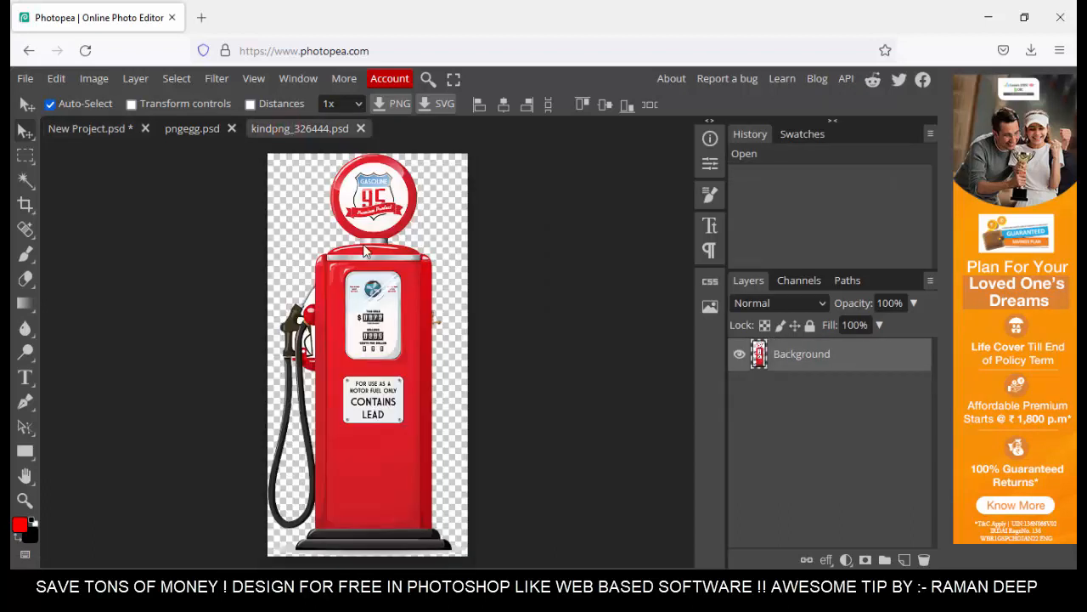
left_click_drag(378, 285, 323, 283)
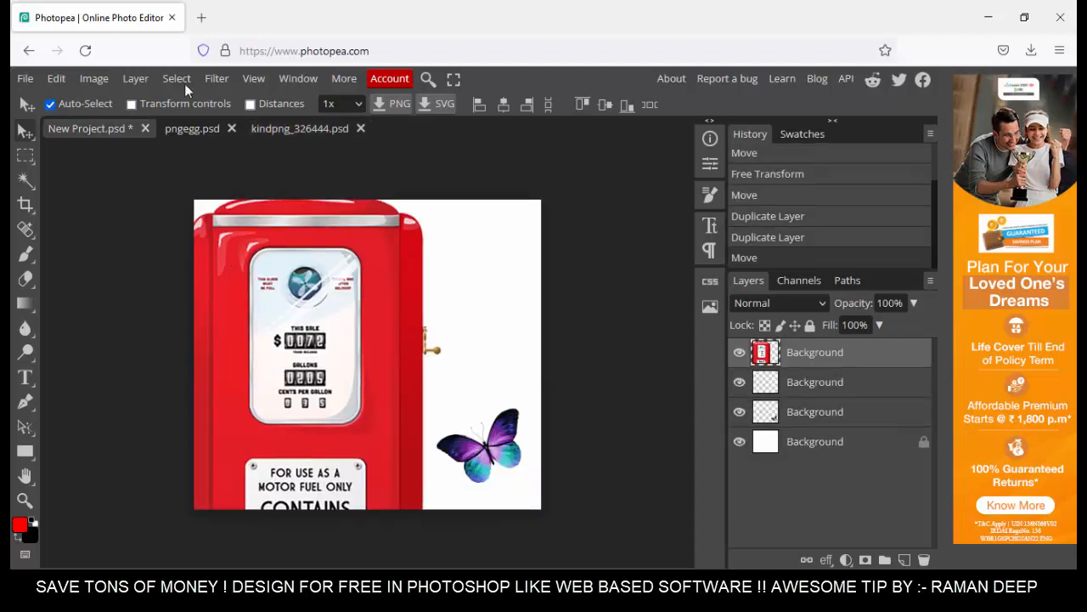
- Scale the gas pump proportionally to 46% with Free Transform and move it against the canvas's upper-left area
left_click(58, 78)
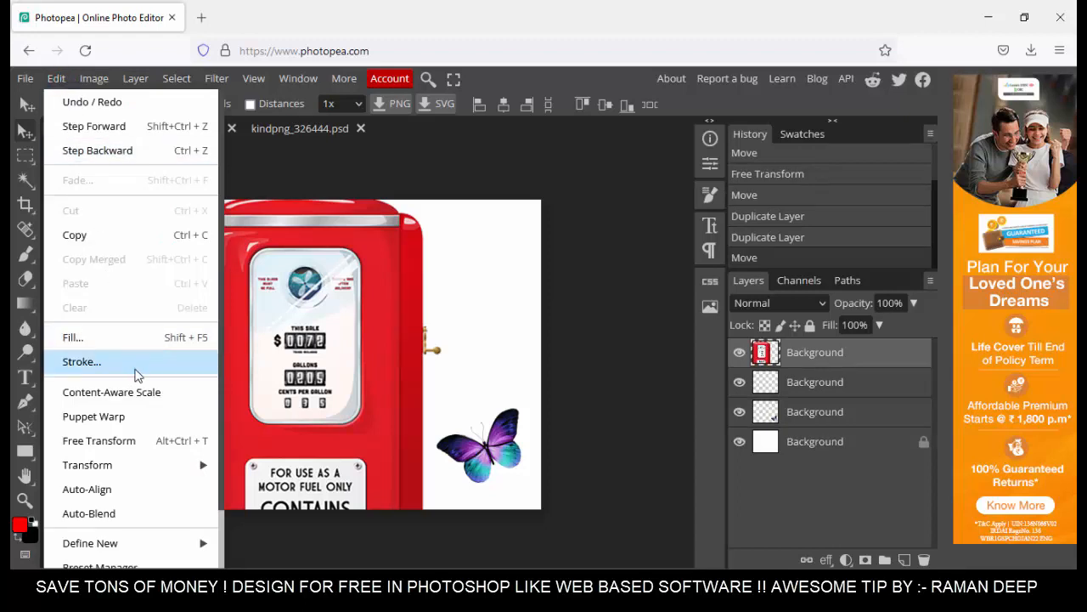
left_click(158, 441)
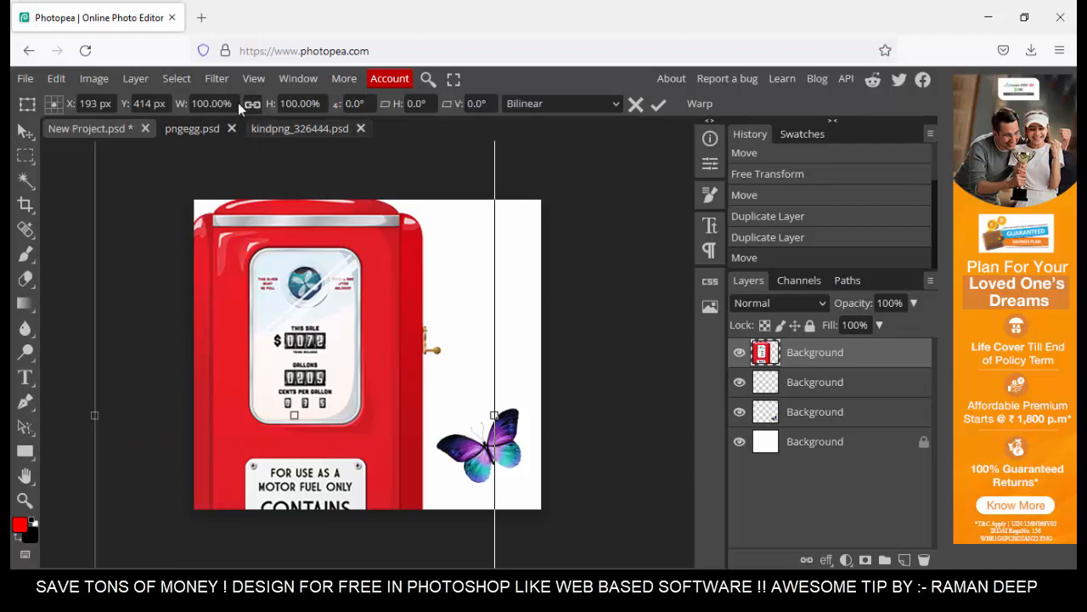
left_click_drag(179, 102, 140, 103)
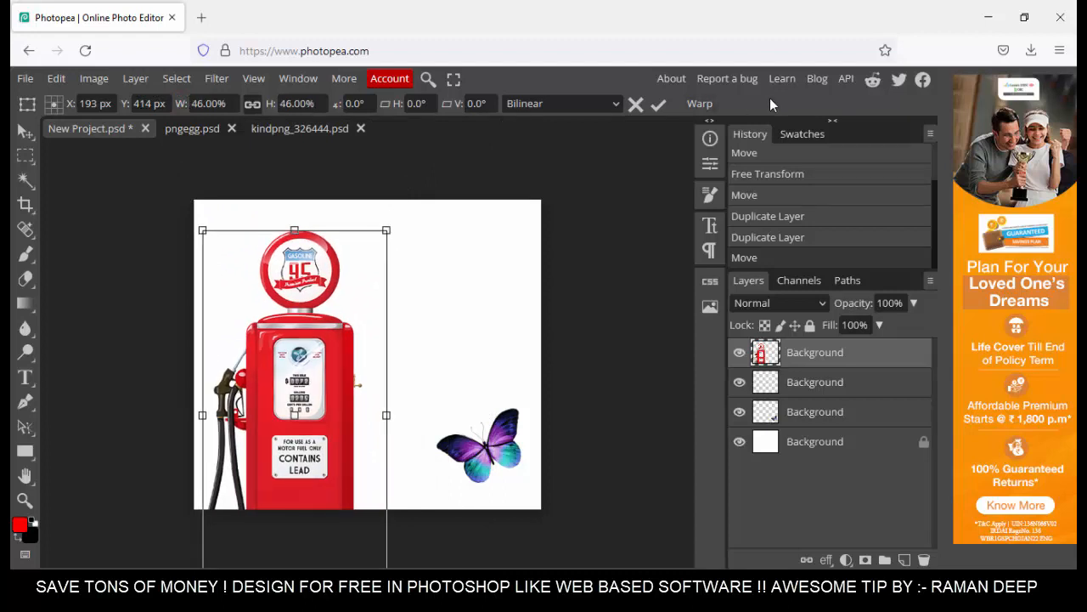
key("Return")
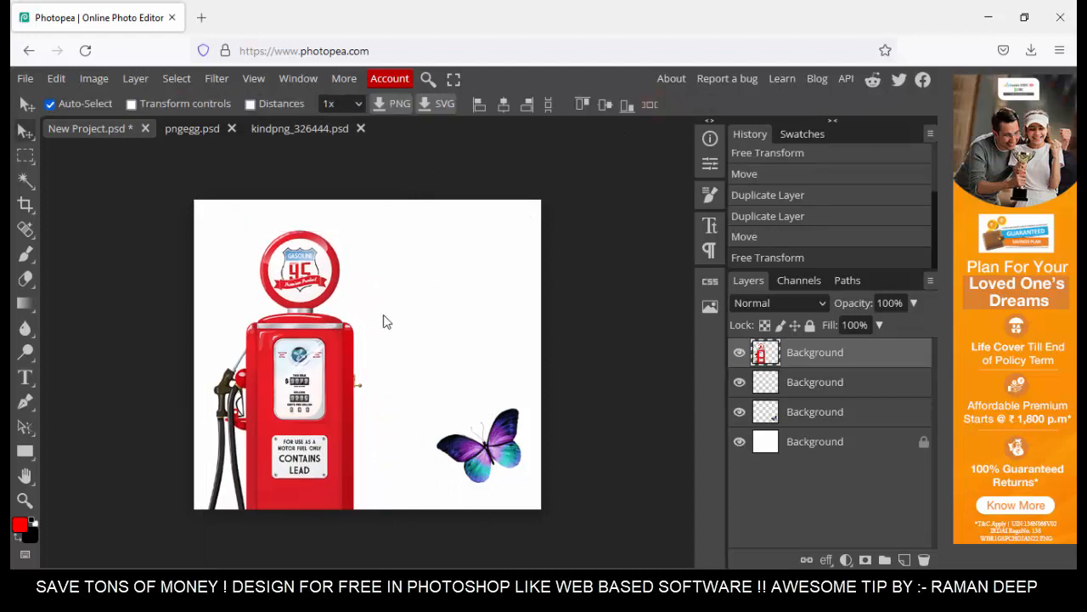
left_click_drag(323, 338, 308, 318)
- Add the text "Looking for a" in 24 px Destroy font to the canvas's upper-right area and shift it slightly right and down
right_click(25, 378)
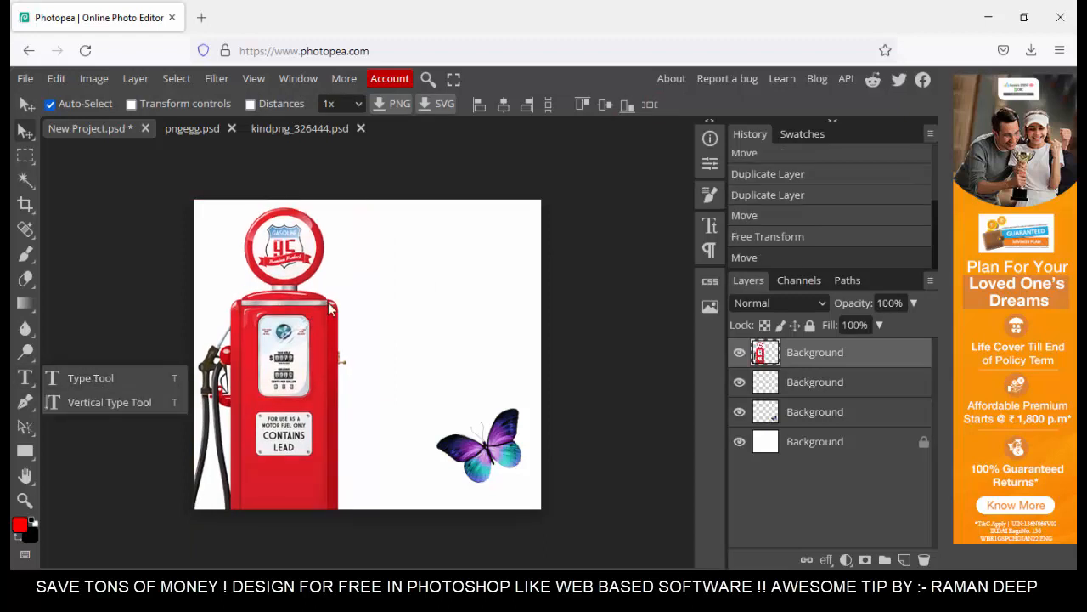
left_click(149, 377)
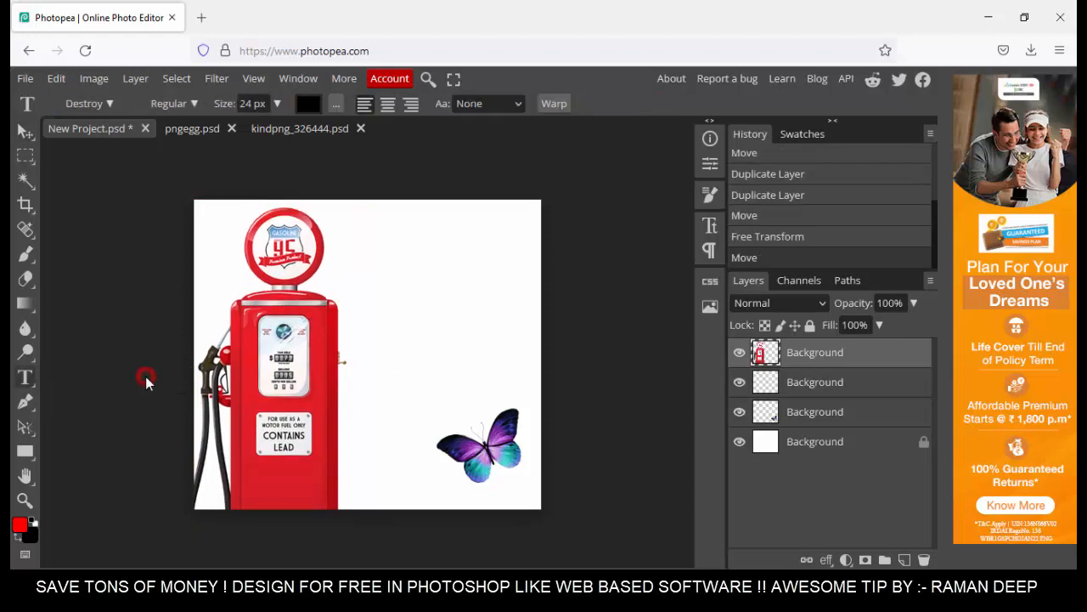
left_click(371, 241)
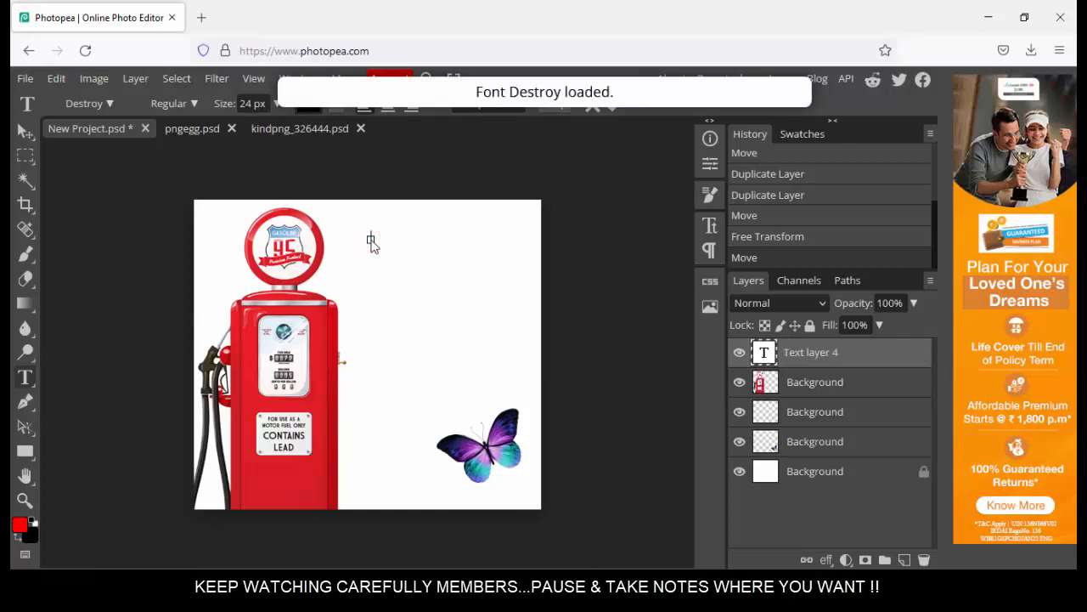
type("LOO")
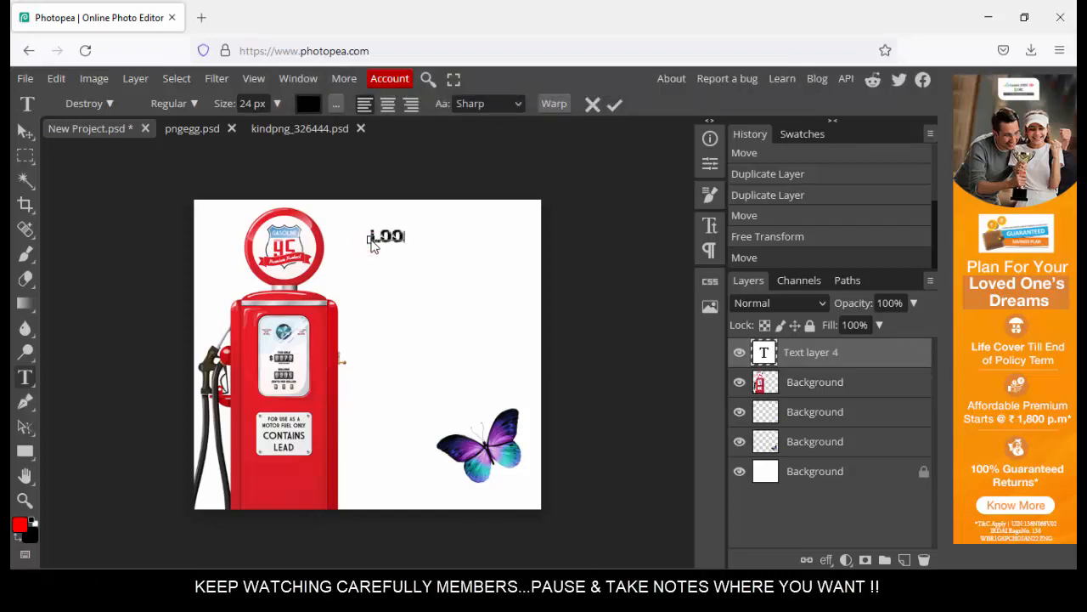
type("king for a")
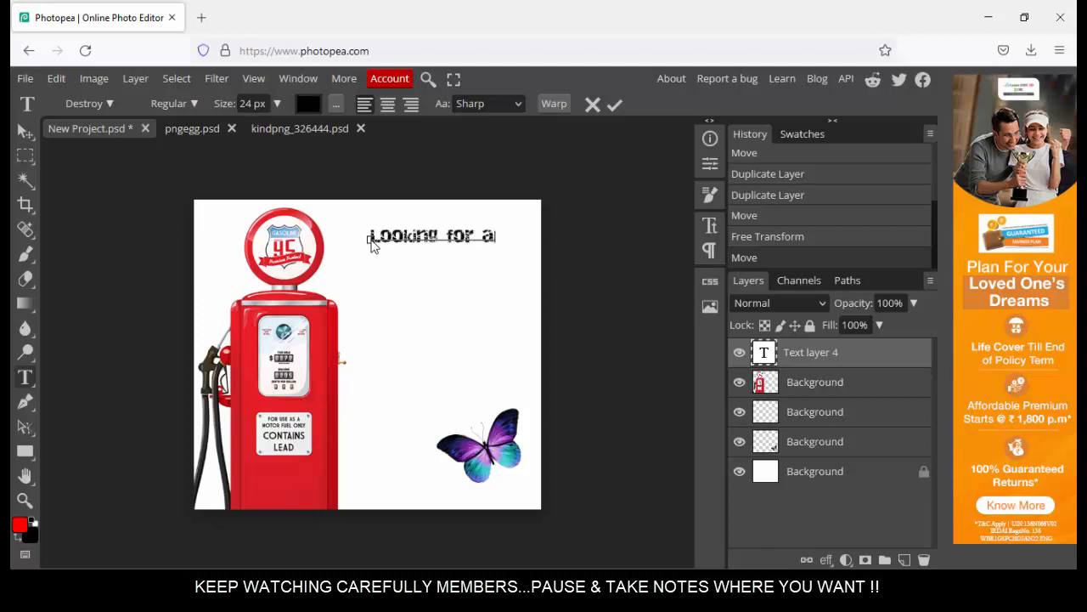
key("Escape")
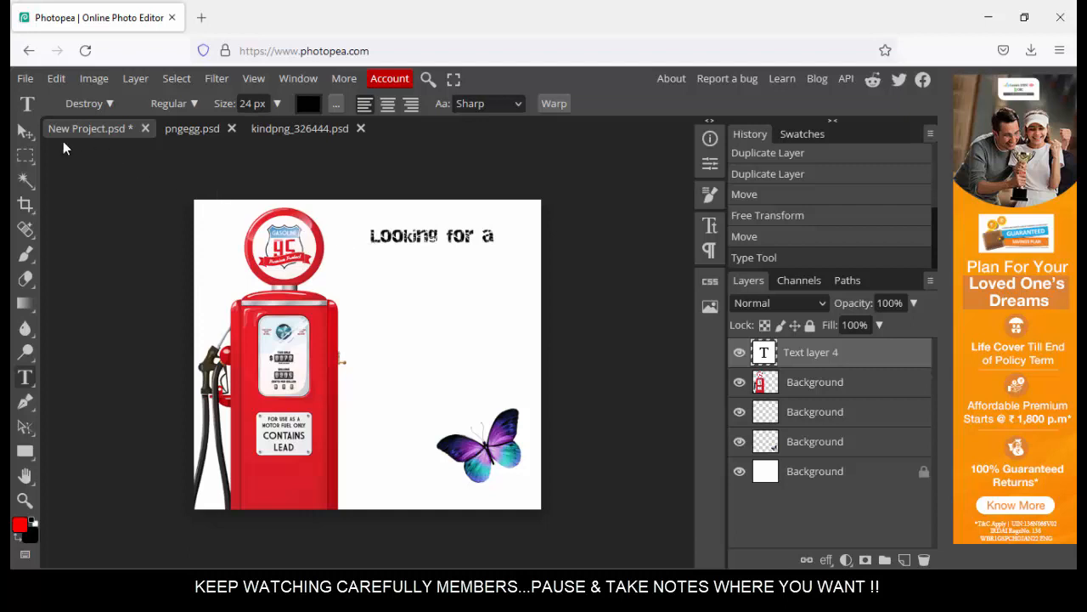
left_click(25, 132)
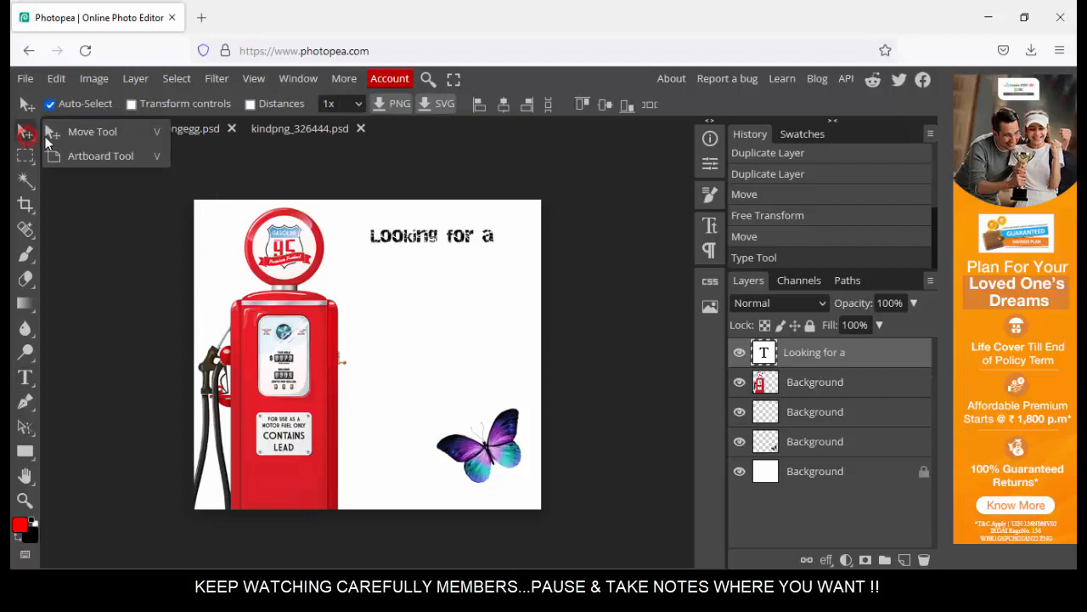
left_click(421, 240)
left_click_drag(422, 240, 434, 246)
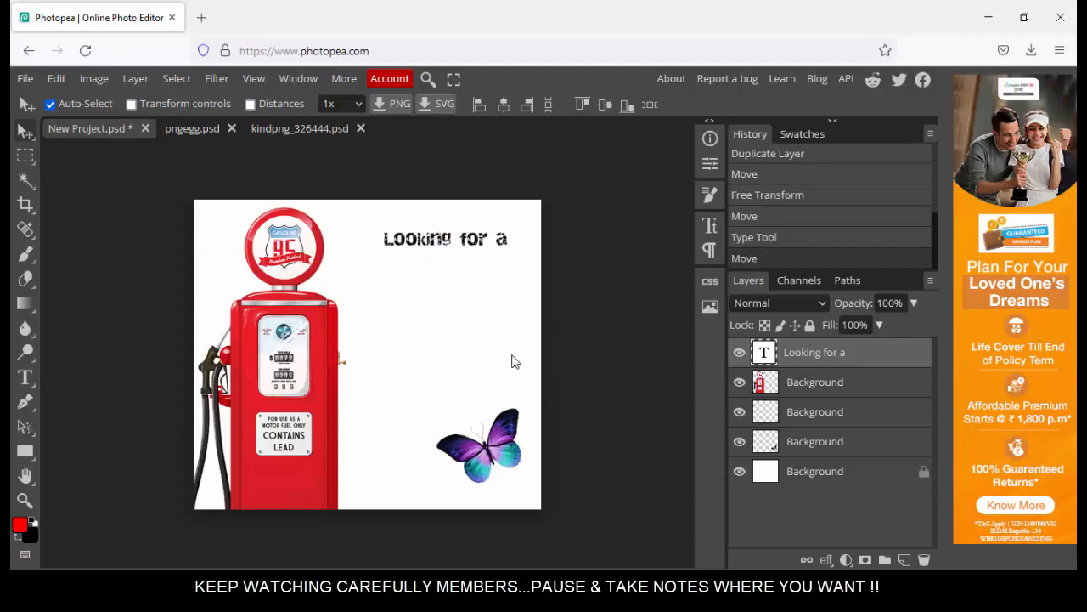
- Duplicate the "Looking for a" text layer, place the copy directly below it and change the copy's text to DESIGN
right_click(812, 353)
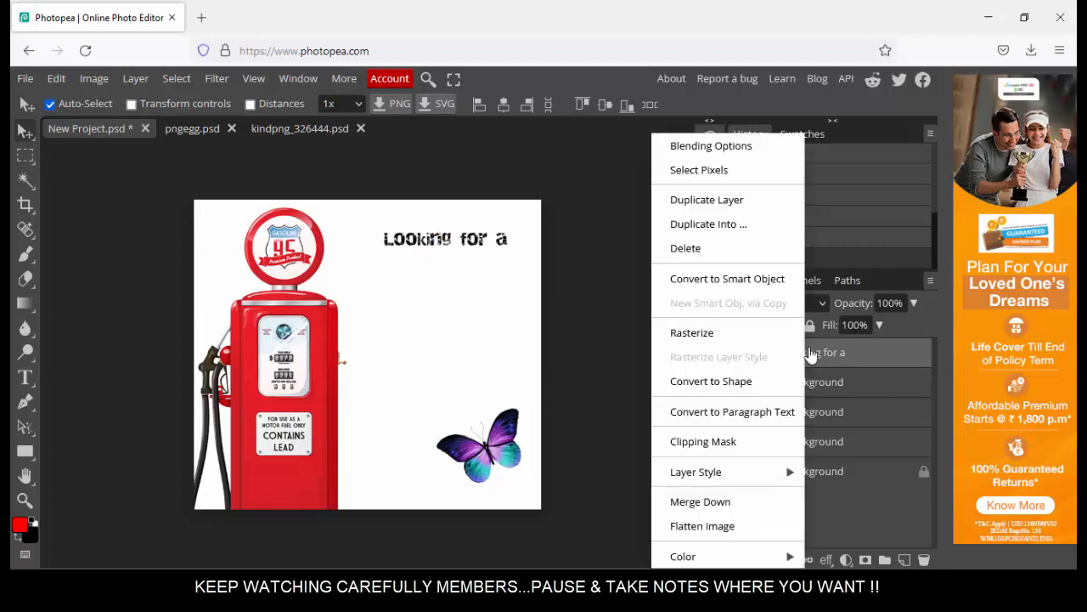
left_click(742, 200)
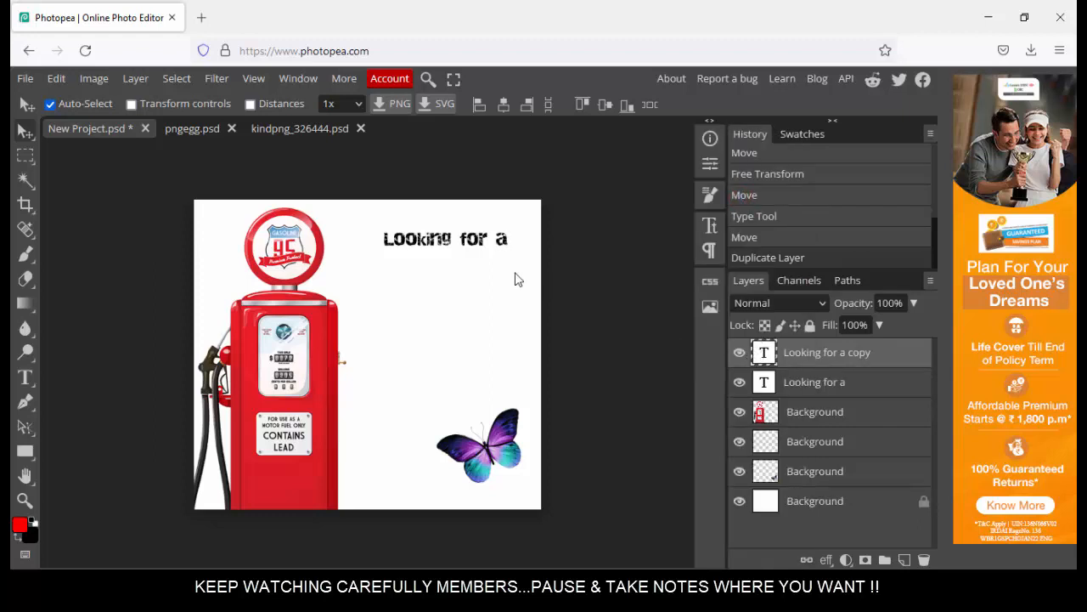
left_click_drag(447, 245, 446, 271)
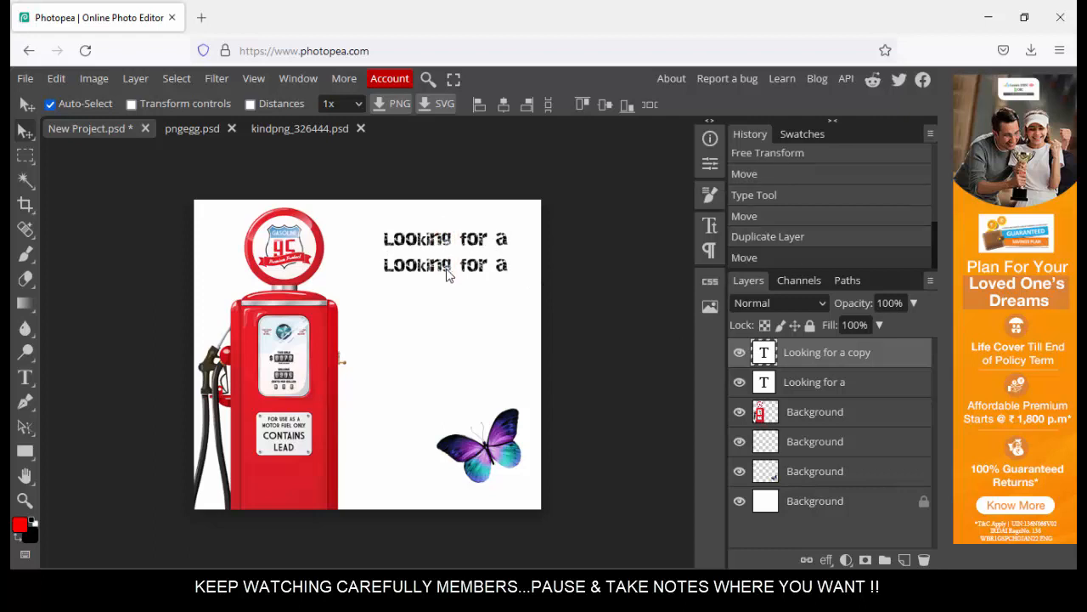
double_click(763, 352)
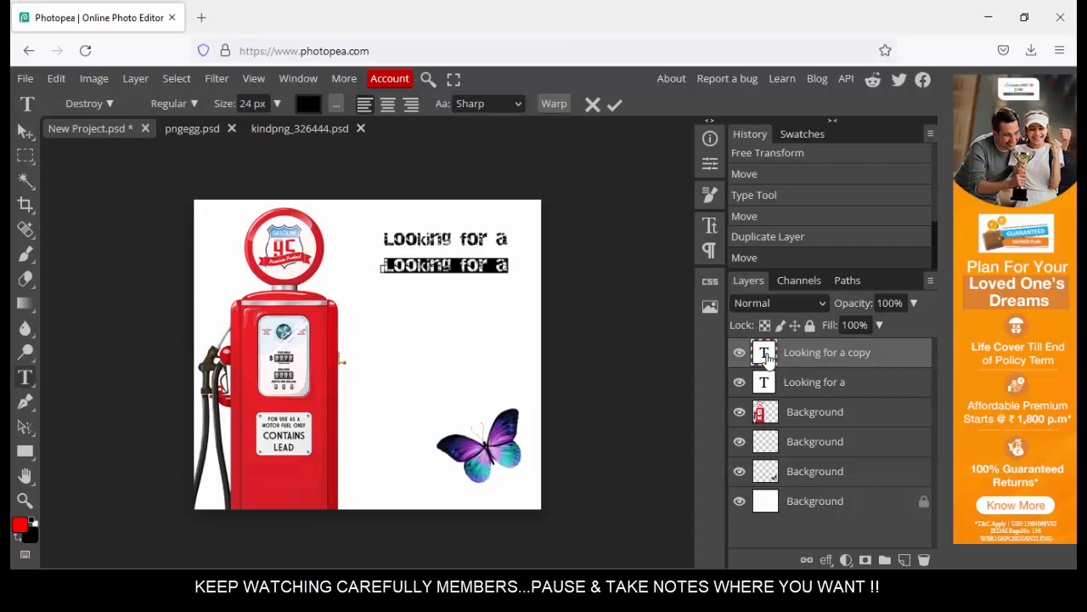
type("DESIGN")
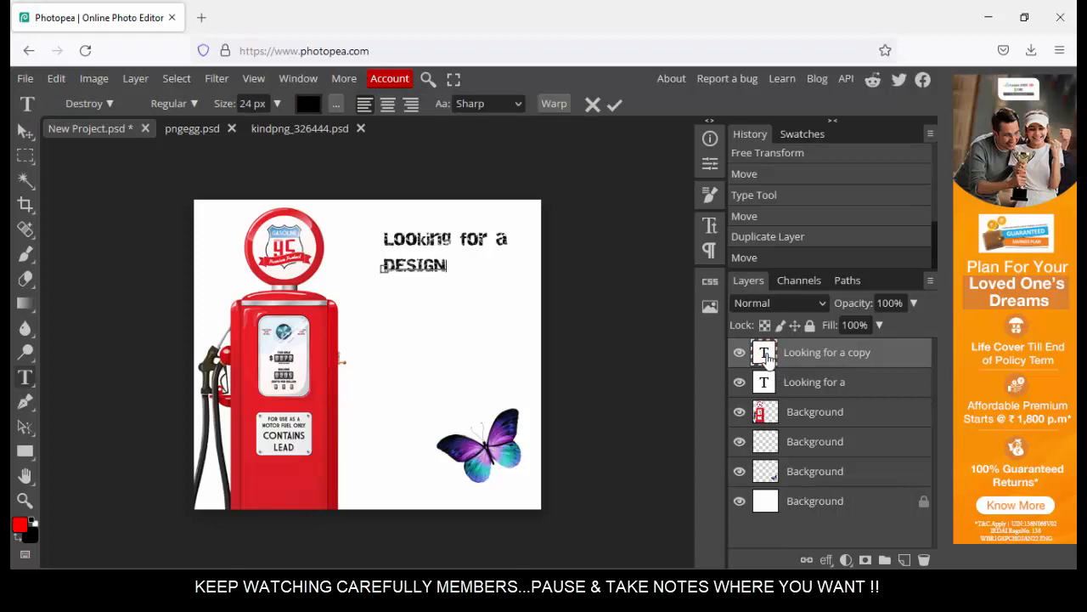
left_click(764, 355)
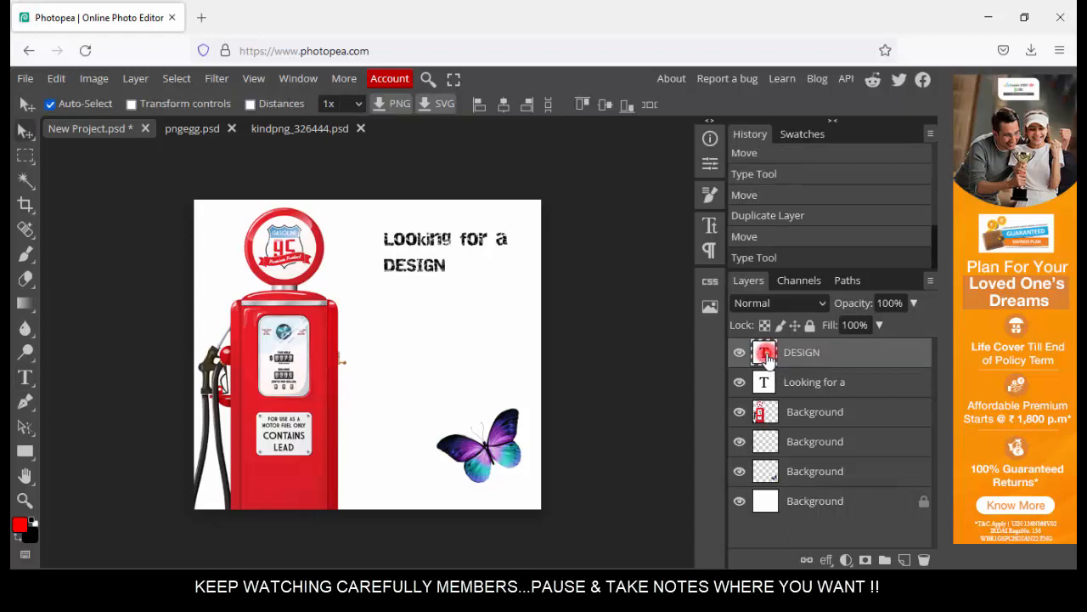
- Enlarge the DESIGN text to 59 px and move it clear of the "Looking for a" line above
double_click(764, 355)
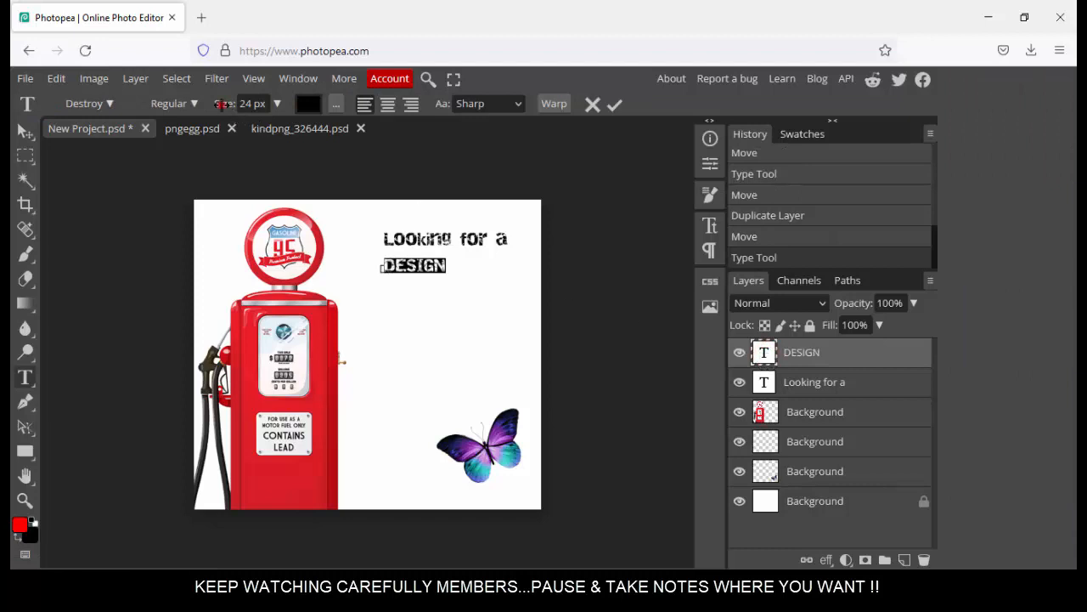
left_click_drag(221, 103, 246, 111)
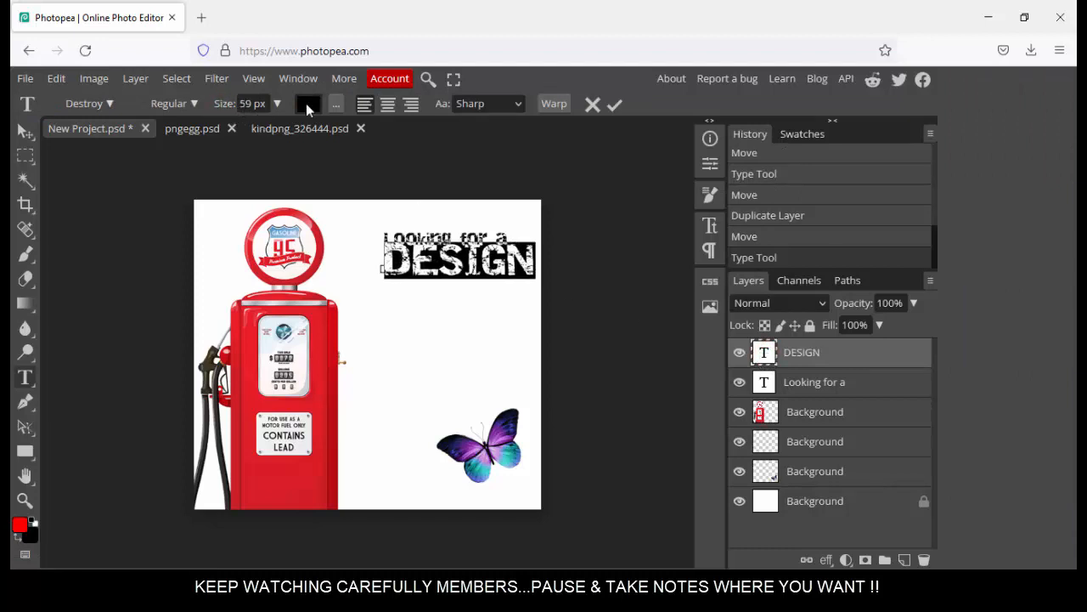
left_click(615, 104)
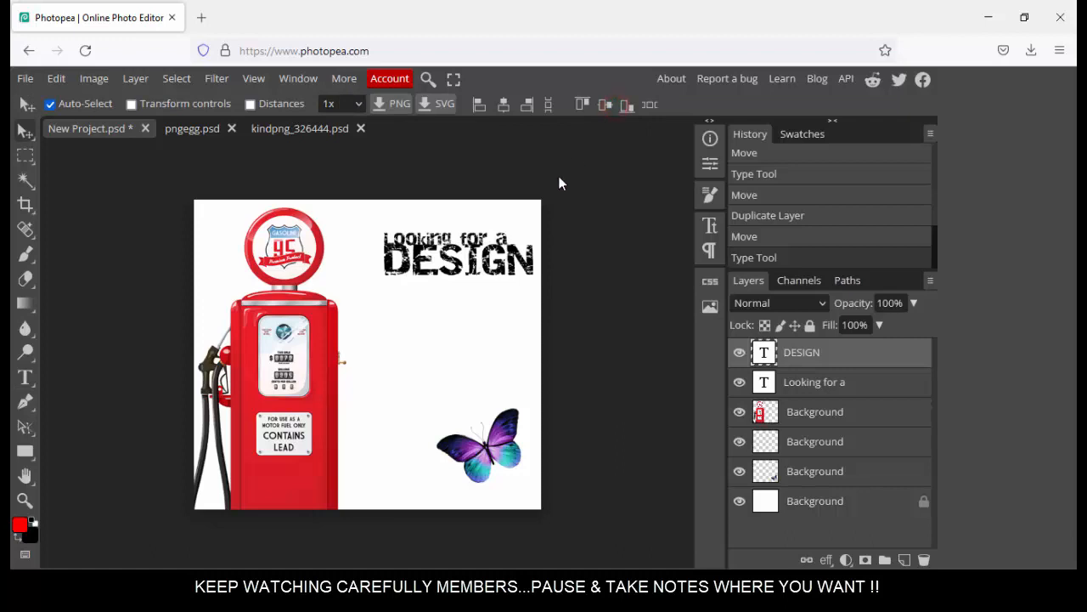
left_click_drag(471, 259, 464, 285)
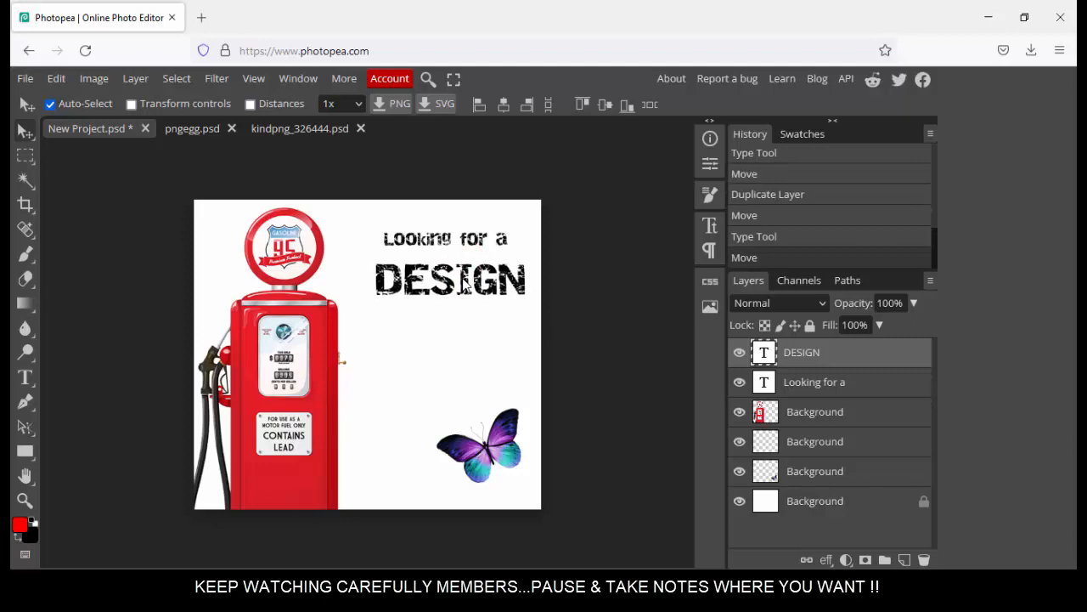
- Duplicate the "Looking for a" text layer and move the copy straight down to just below DESIGN
left_click(481, 242)
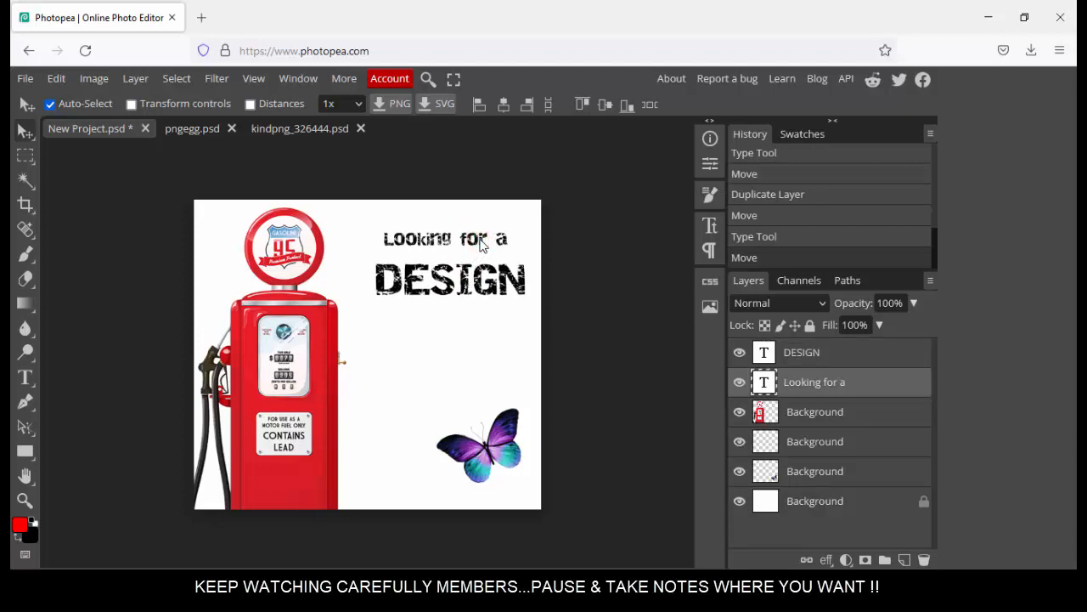
key("ctrl+j")
key("shift+Down")
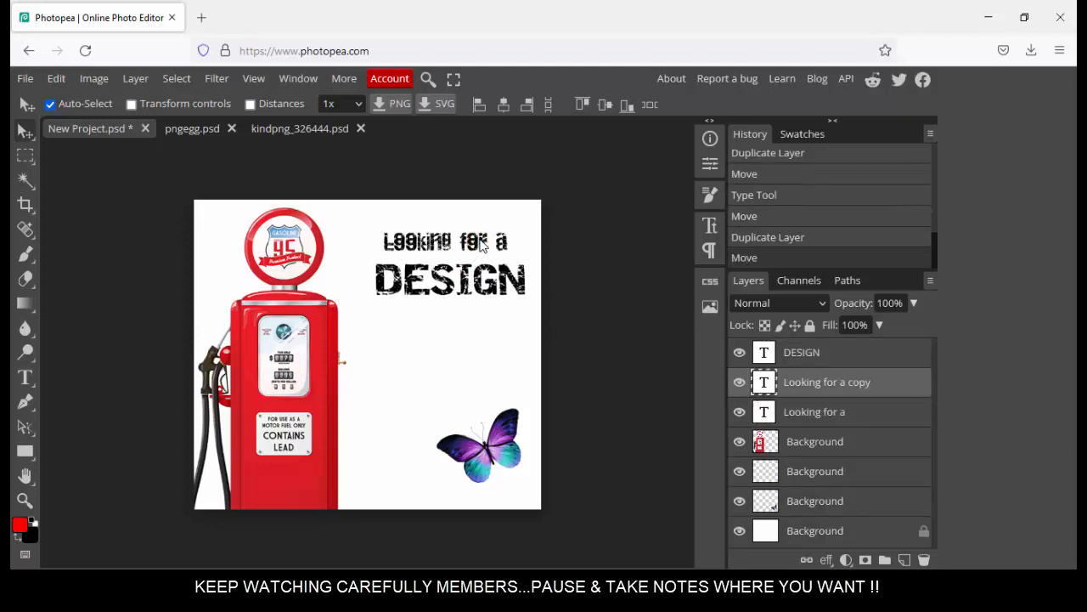
key("shift+Down")
key("shift+Down")
key("shift+Down")
key("shift+Down")
key("shift+Down")
key("shift+Down")
key("shift+Down")
key("shift+Down")
key("shift+Down")
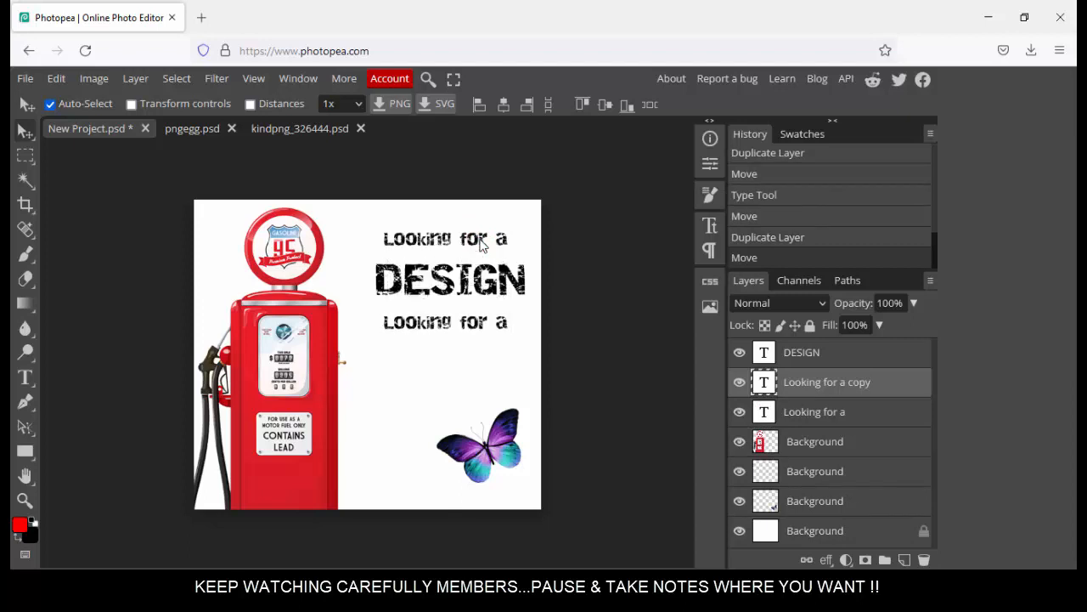
- Replace the text of the copied line below DESIGN with DO IT IN
double_click(761, 384)
type("D")
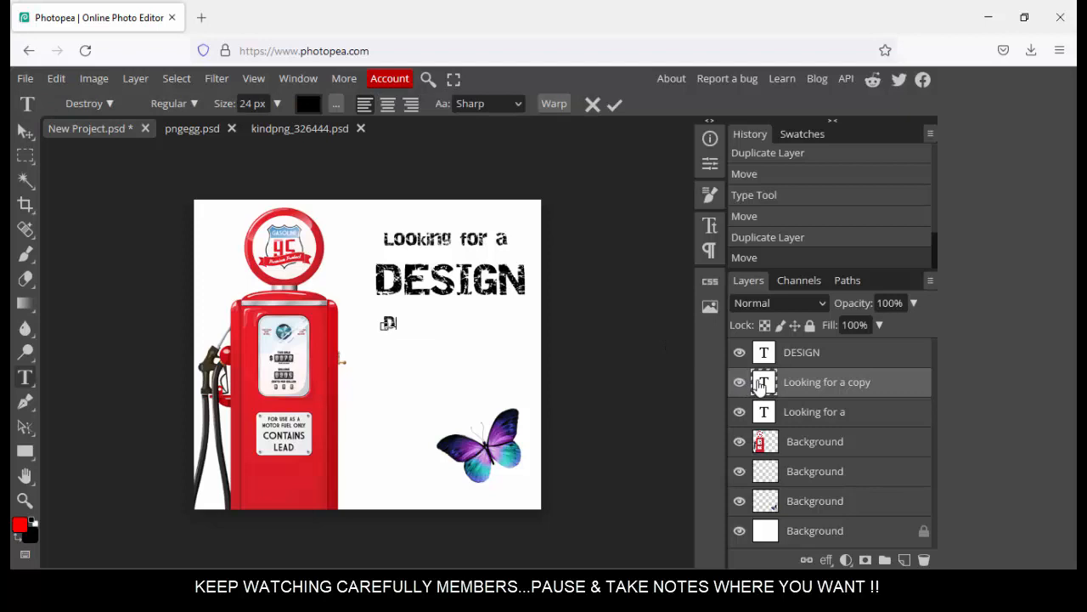
type("O IT IN")
key("Escape")
key("v")
- Nudge the DO IT IN line right until it is roughly centred beneath DESIGN, and duplicate its layer
key("shift+Right")
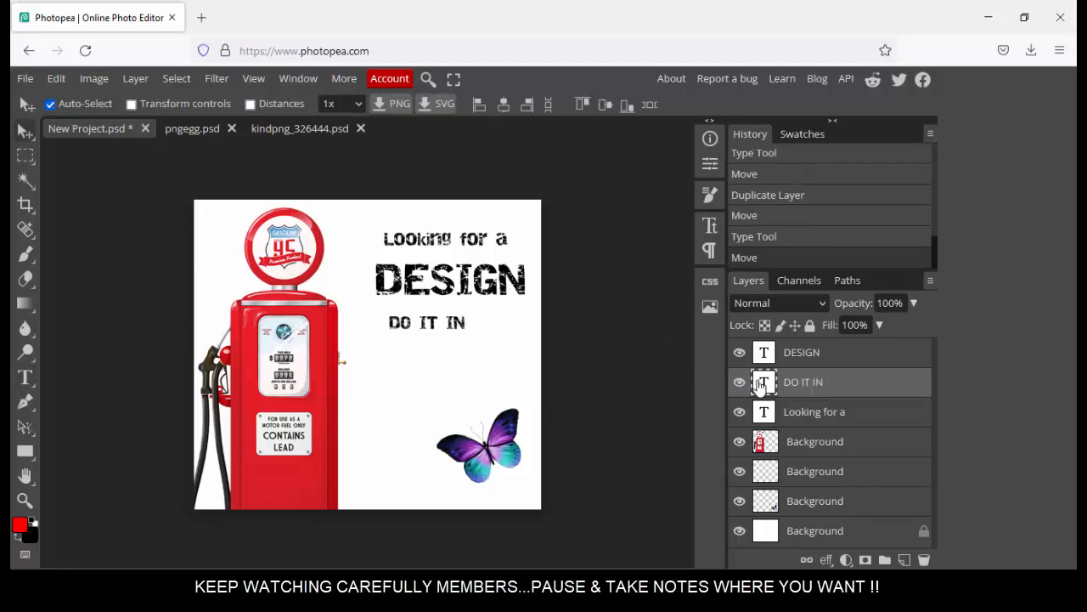
key("Right")
key("Right")
key("shift+Right")
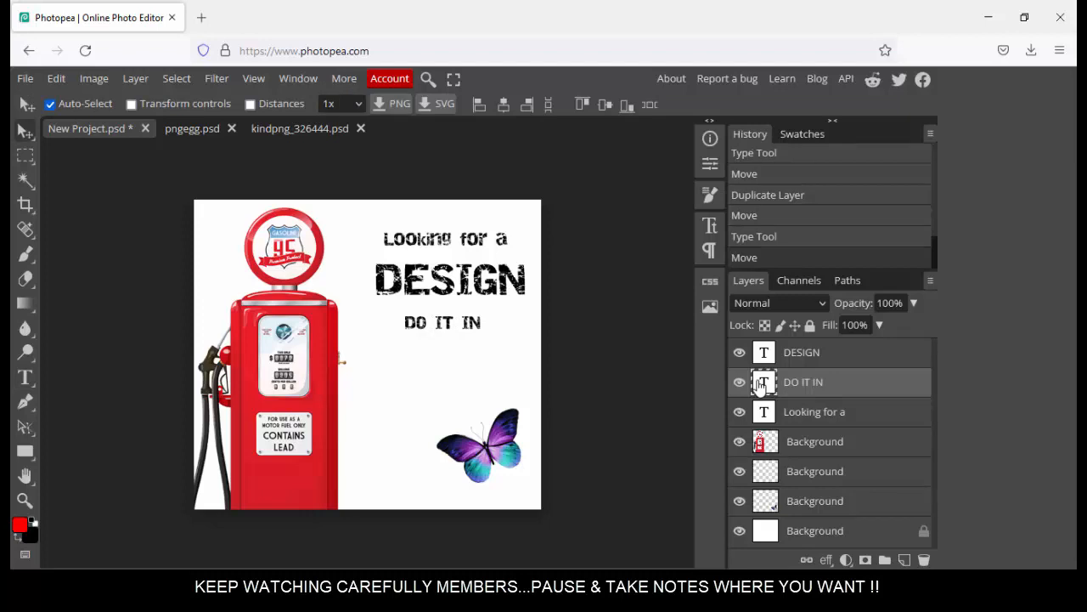
key("ctrl+j")
key("shift+v")
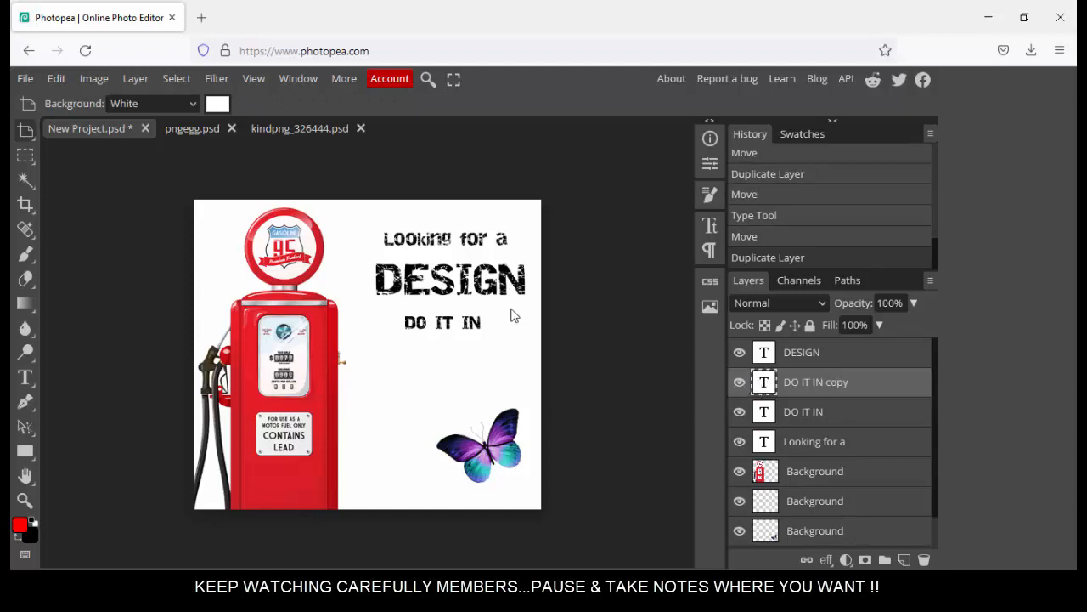
left_click_drag(480, 321, 476, 340)
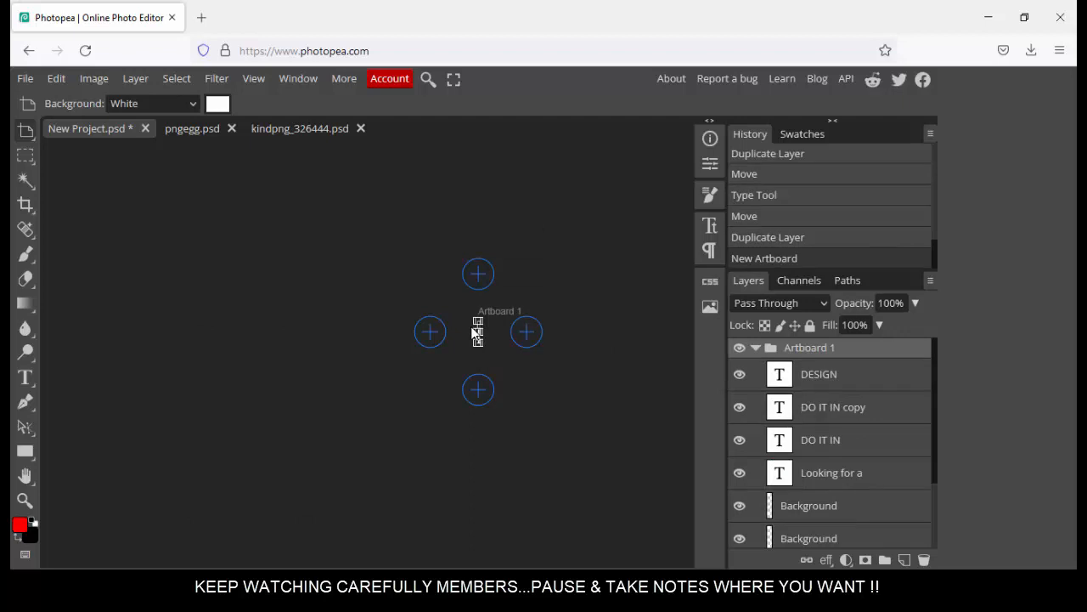
key("ctrl+z")
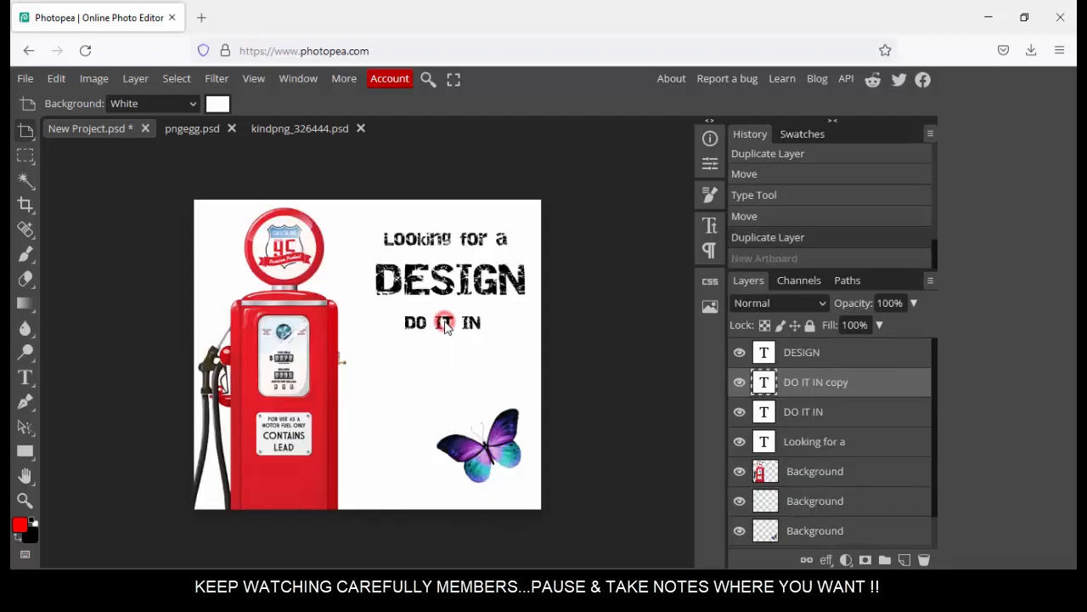
left_click_drag(445, 321, 448, 338)
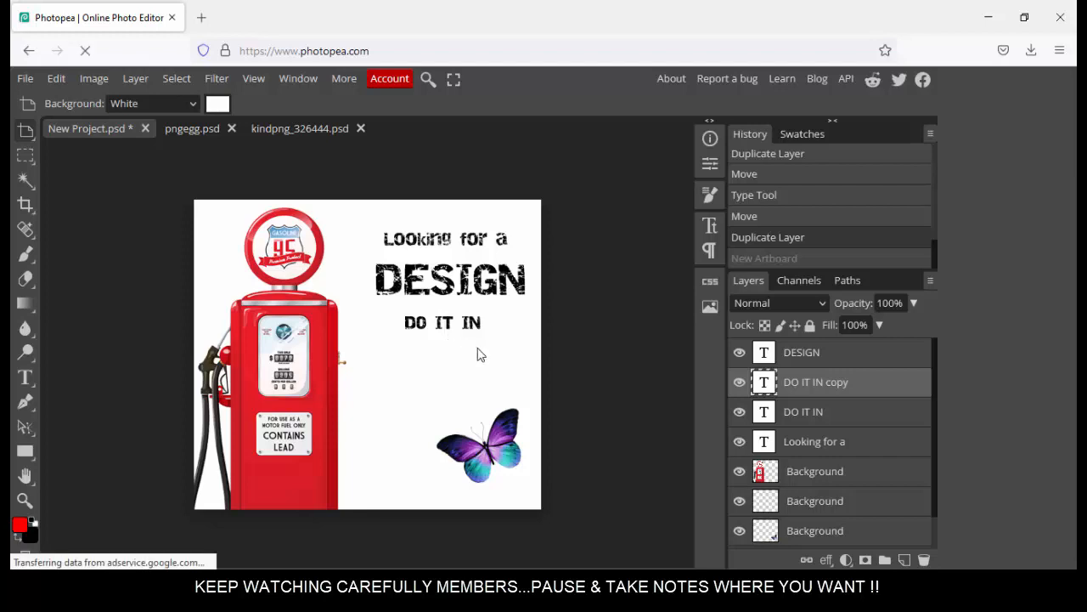
left_click(739, 382)
left_click(739, 382)
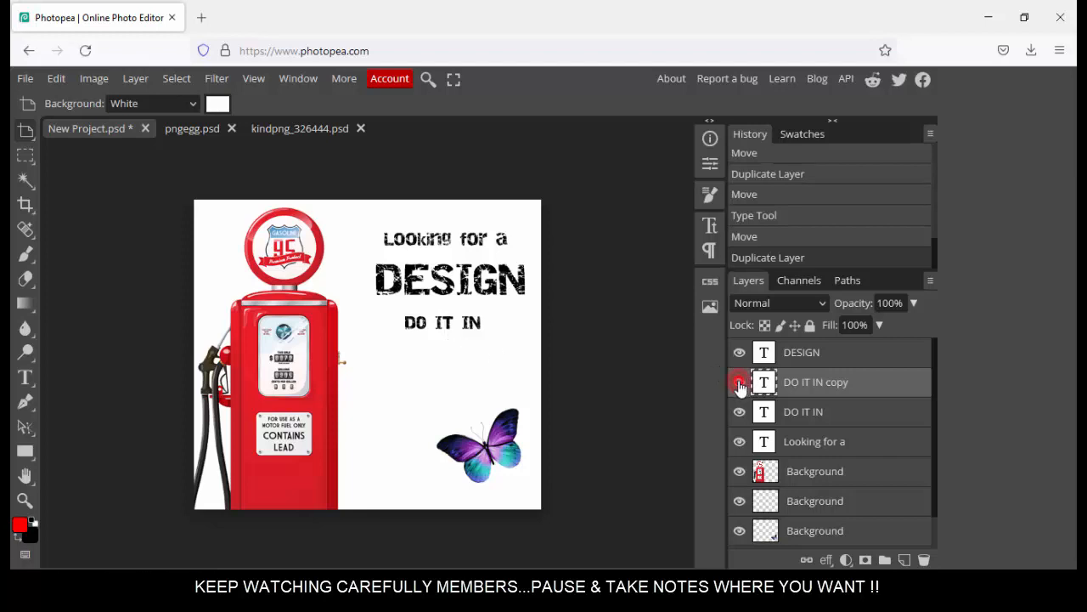
- Move the DO IT IN copy straight down so it forms a separate line below the original
key("v")
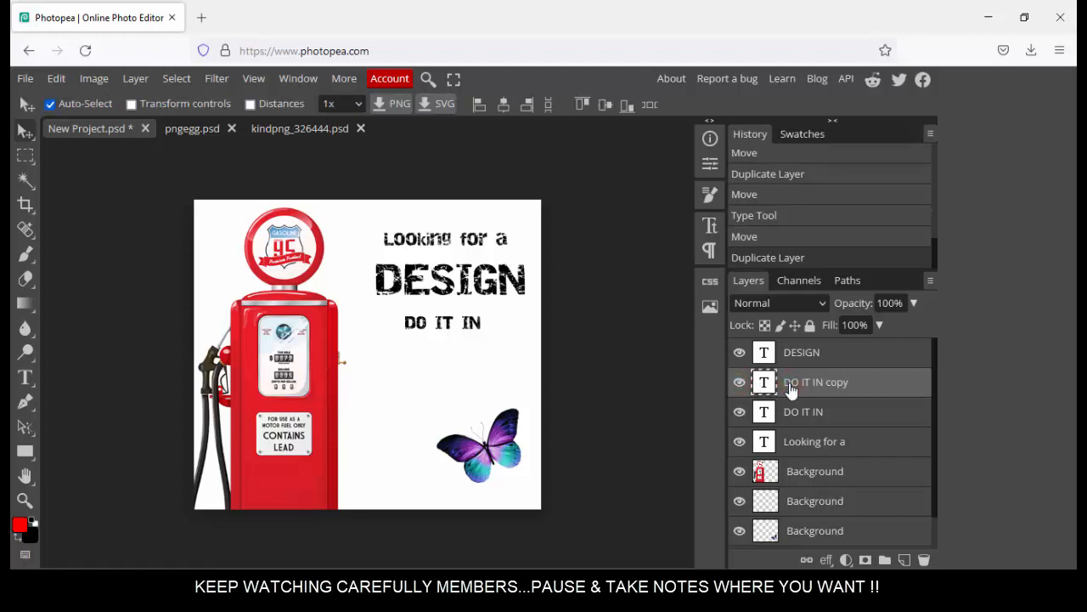
key("Down")
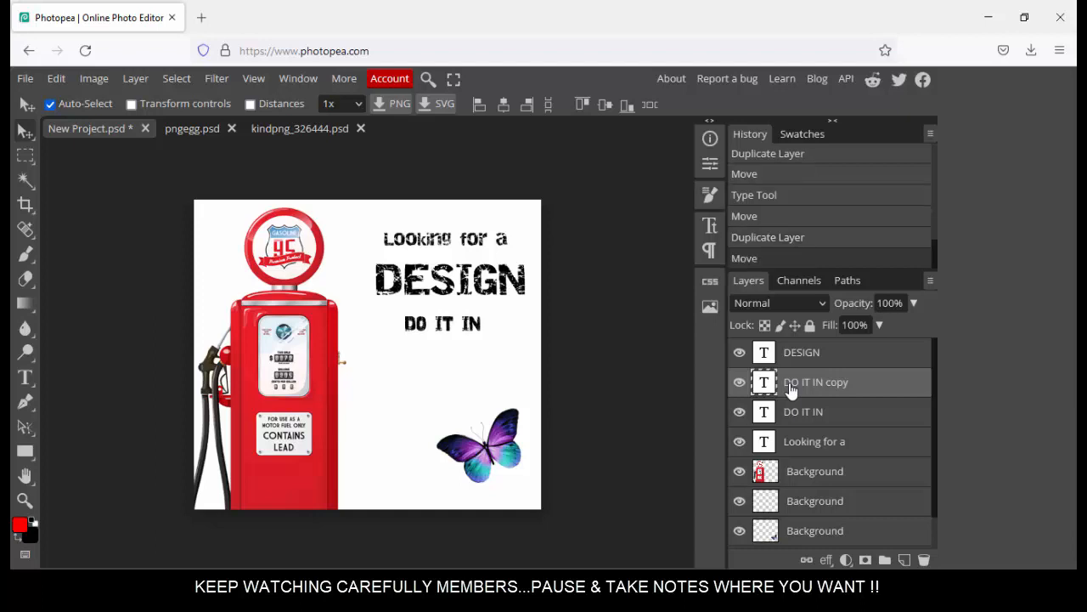
key("Down")
key("Down")
key("Down")
key("Down")
key("Down")
key("Down")
key("Down")
key("Down")
key("Down")
key("Down")
key("Down")
key("Down")
key("Down")
key("Down")
key("Down")
key("Down")
key("Down")
key("Down")
key("Down")
key("Down")
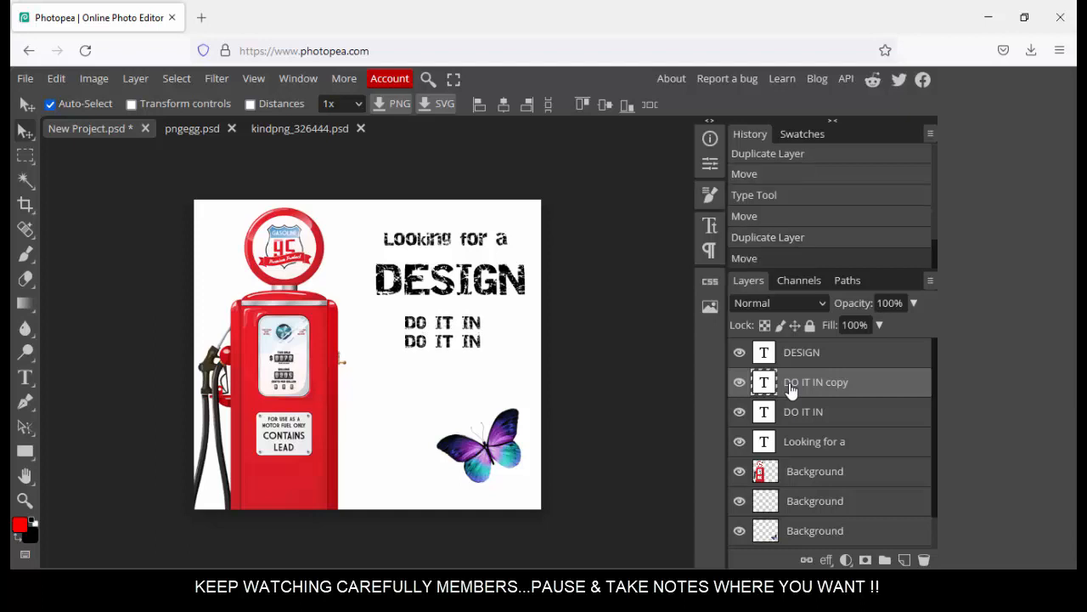
key("Down")
key("Down")
key("Down")
key("Down")
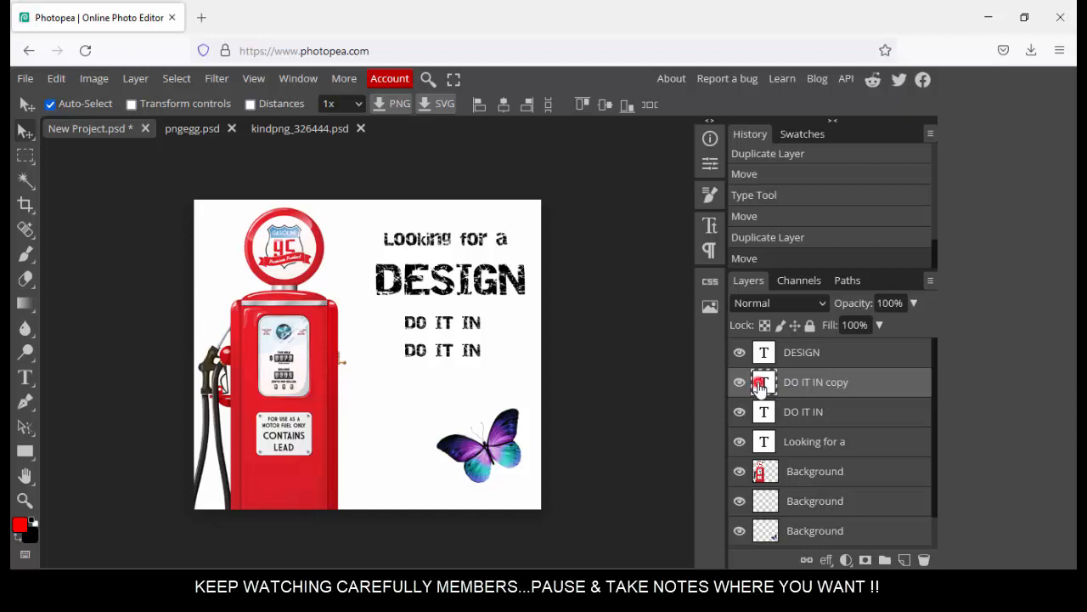
- Replace the text of the lower DO IT IN copy with PHOTOPEA
double_click(762, 384)
type("P")
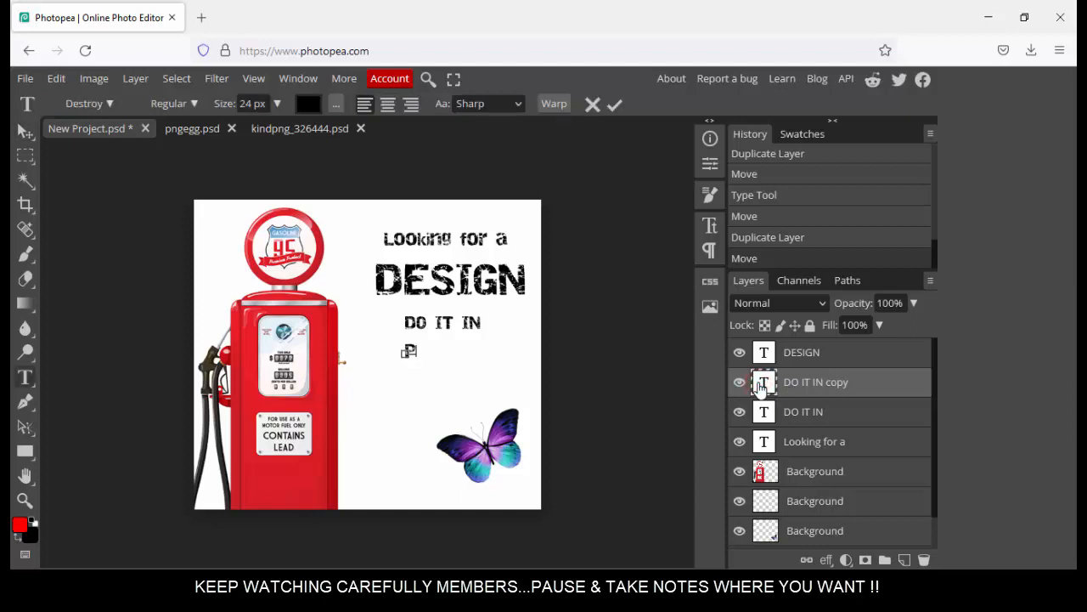
type("HOTOPEA")
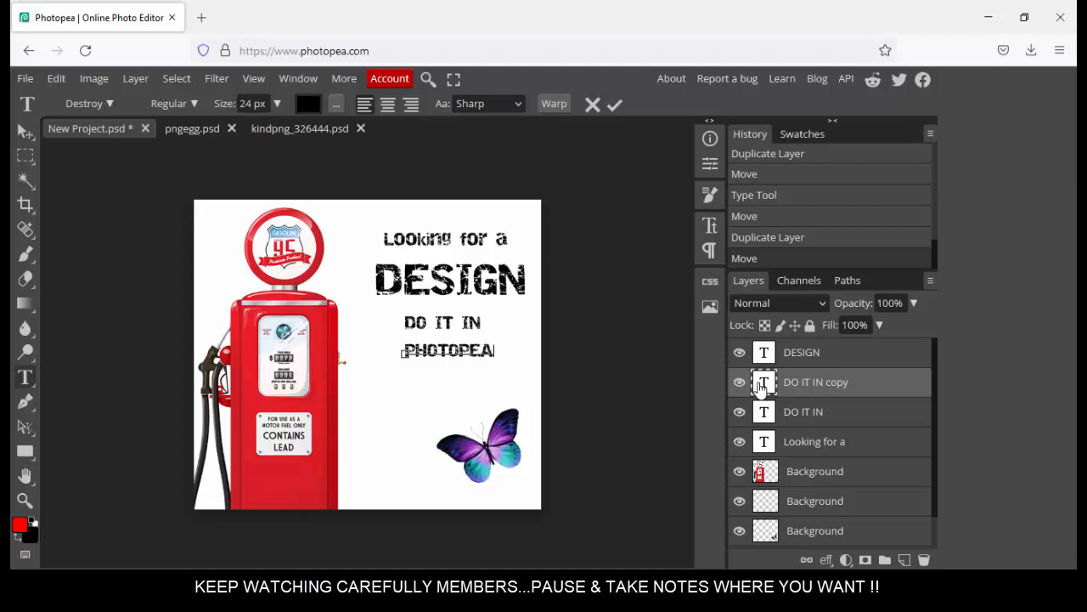
key("ctrl+Return")
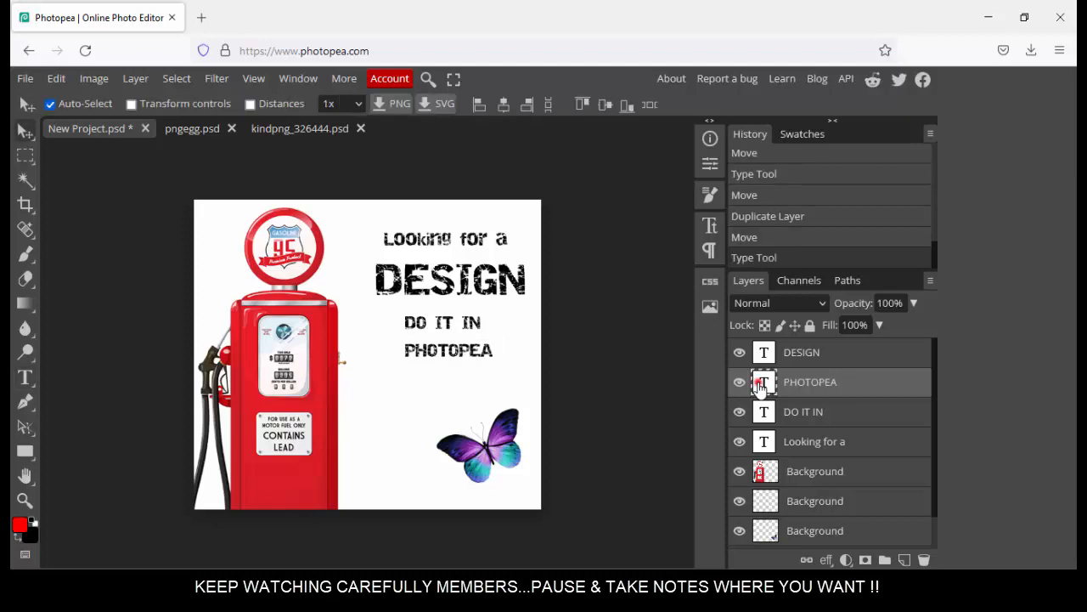
- Enlarge the PHOTOPEA text to 41 px and move it left and slightly down to line up with DESIGN
double_click(763, 383)
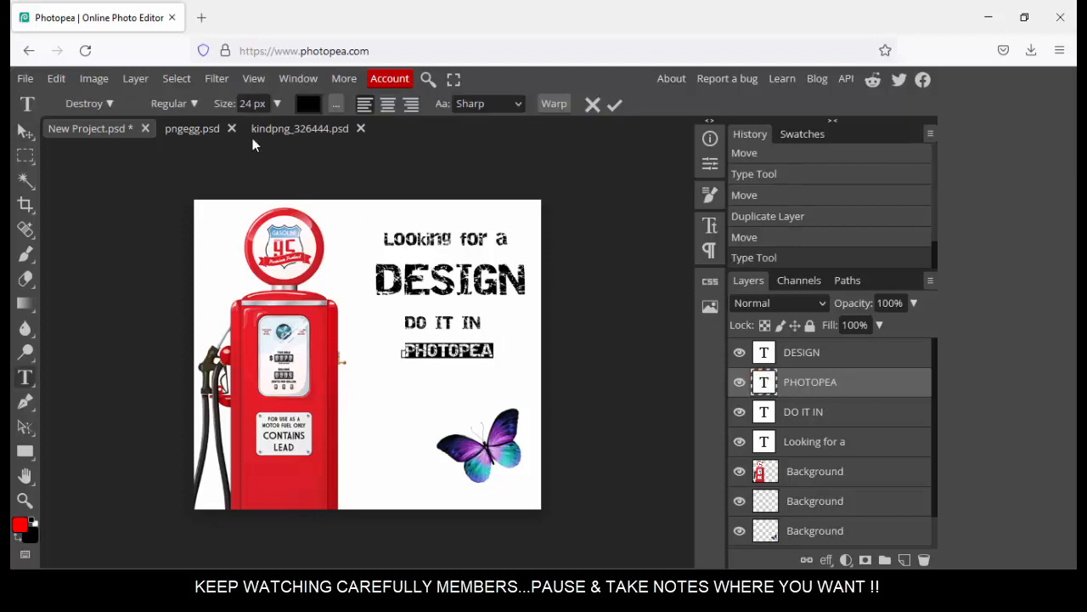
left_click_drag(223, 103, 235, 106)
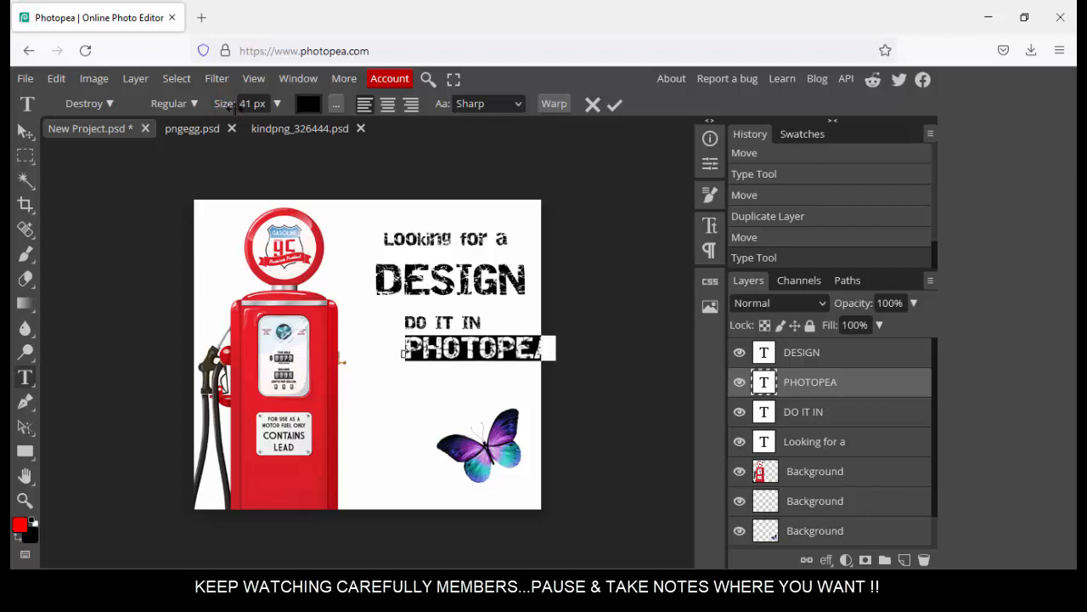
left_click(614, 104)
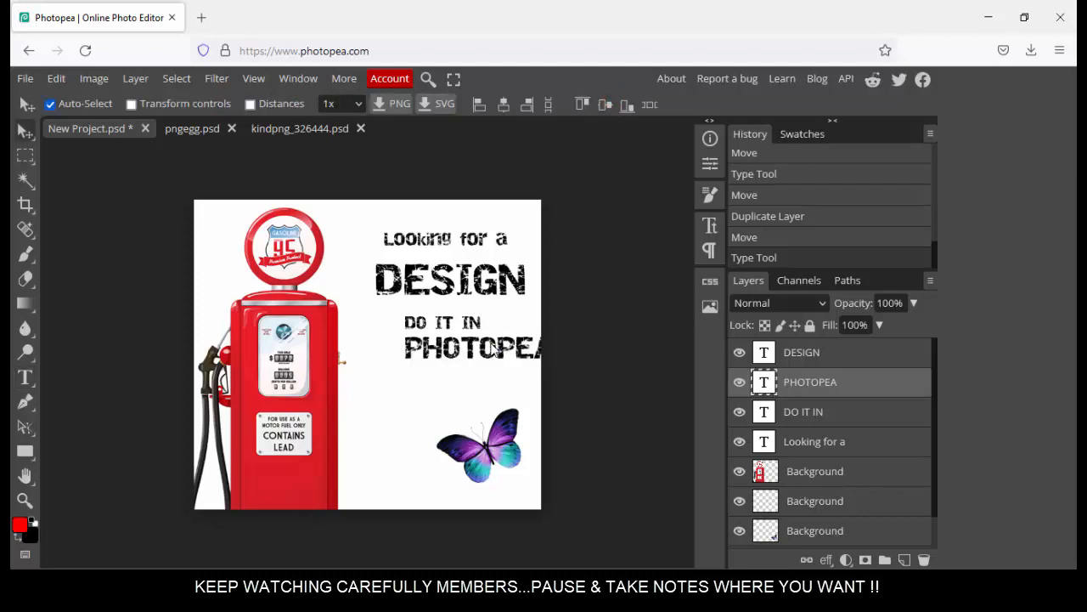
left_click_drag(480, 344, 449, 352)
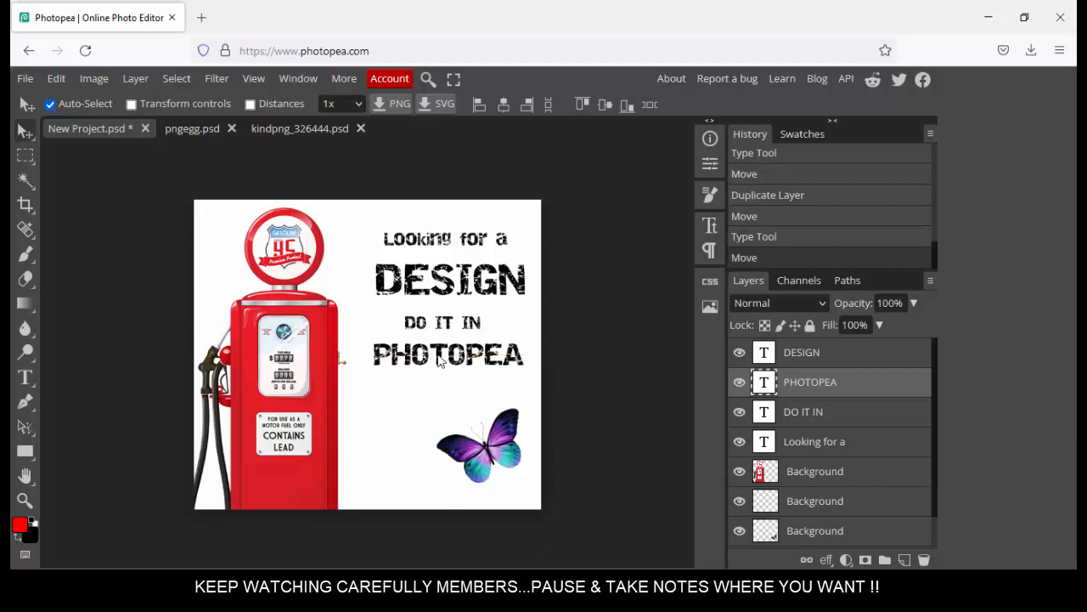
- Try the Devonshire font on the PHOTOPEA text
left_click(26, 377)
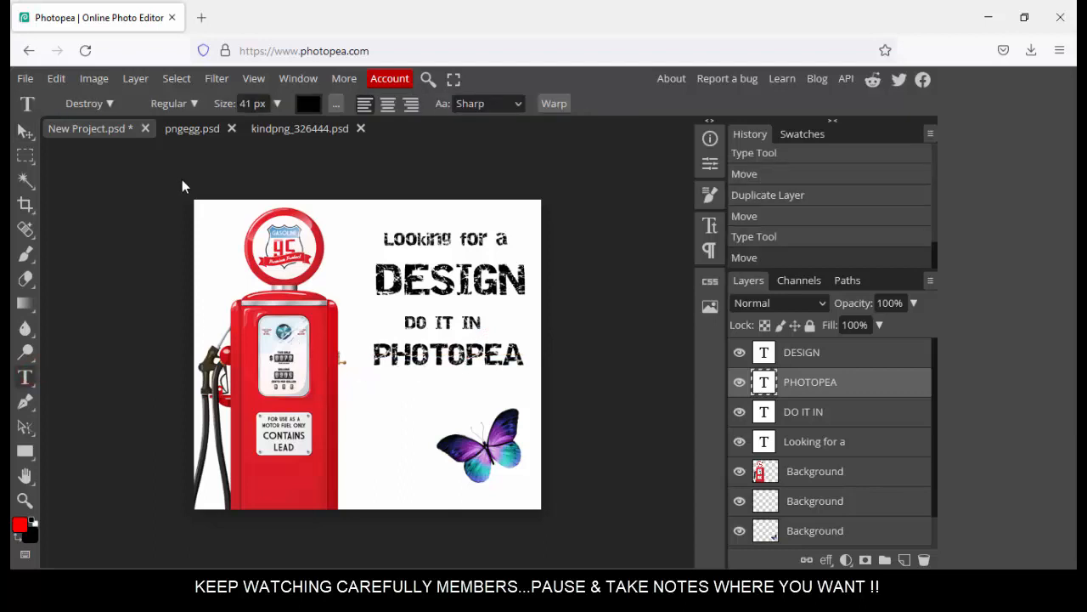
left_click(108, 103)
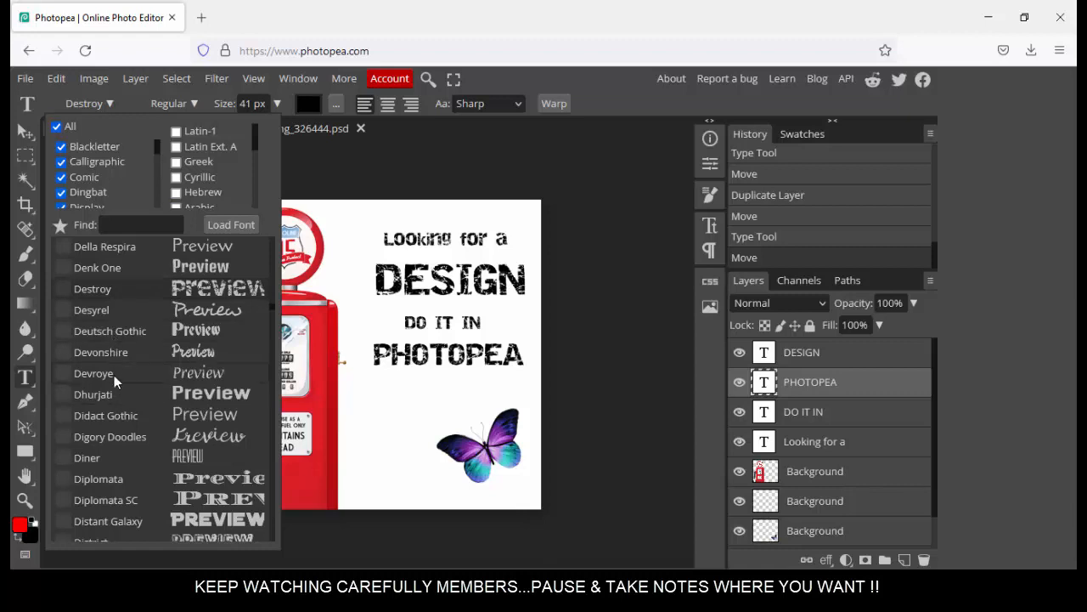
left_click(101, 352)
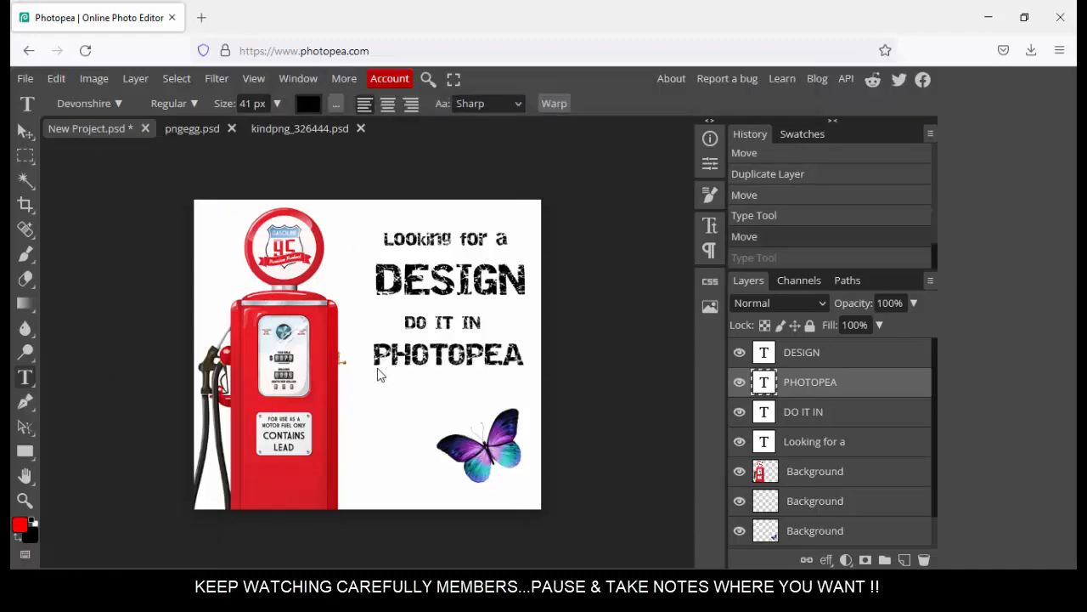
- Add a new text line reading TUTORIAL BY:- just below PHOTOPEA
left_click(375, 403)
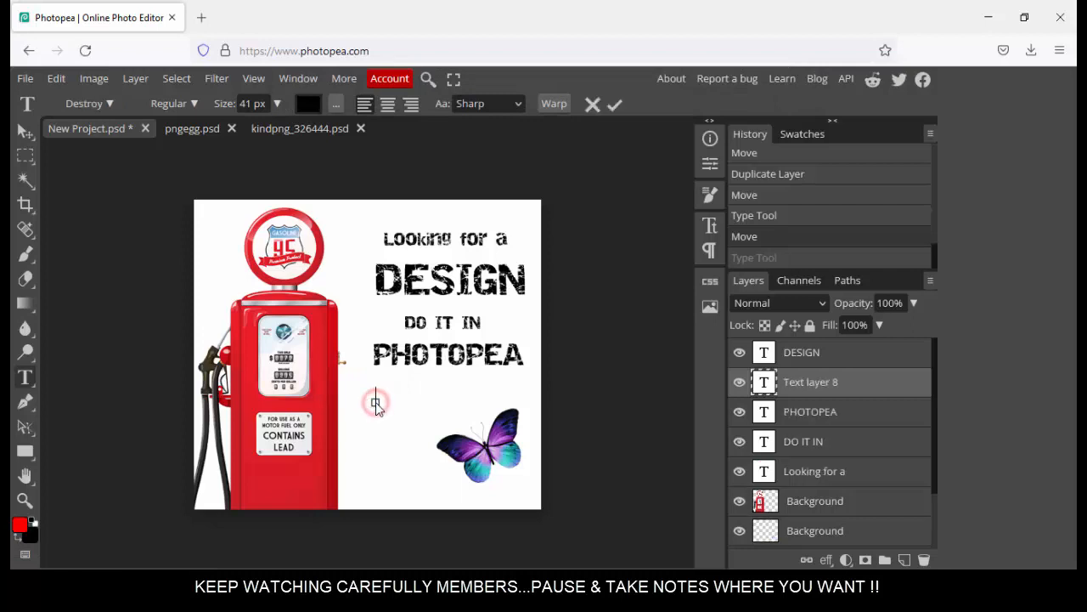
type("TUTO")
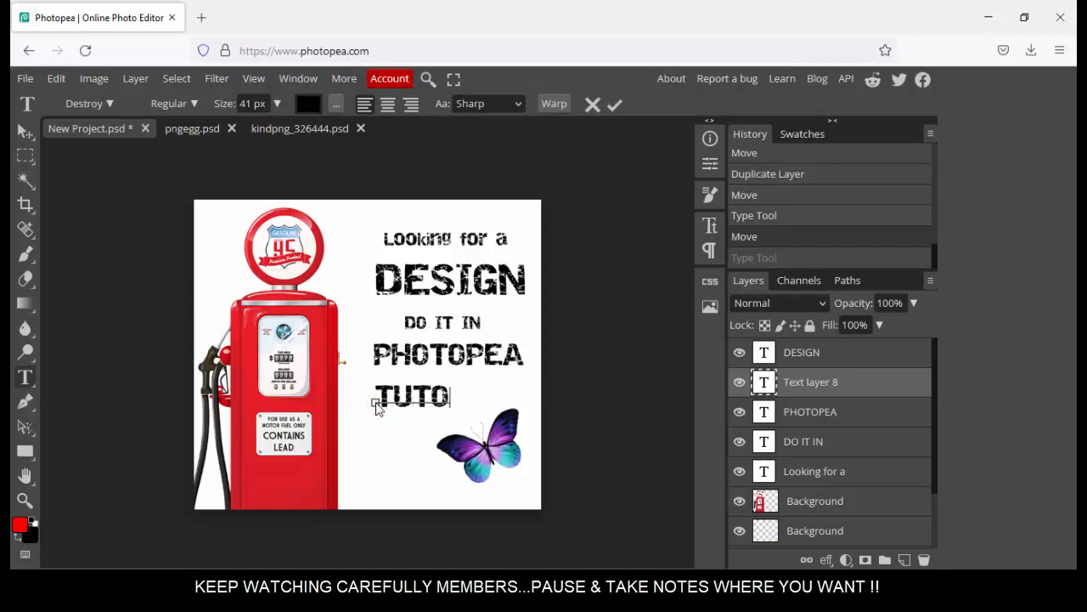
type("RIAL")
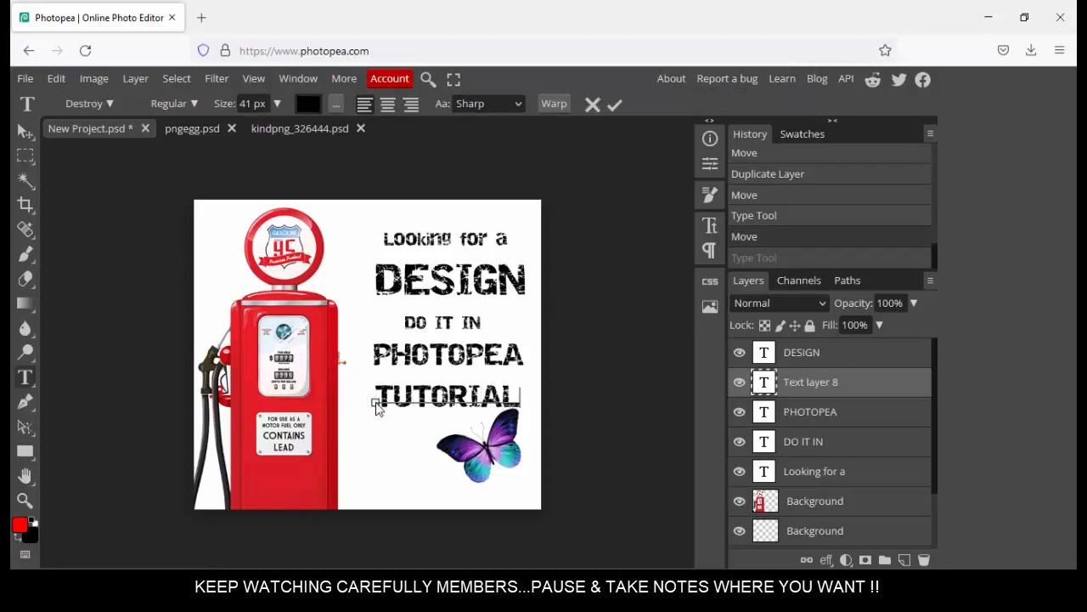
type(" E")
key("Escape")
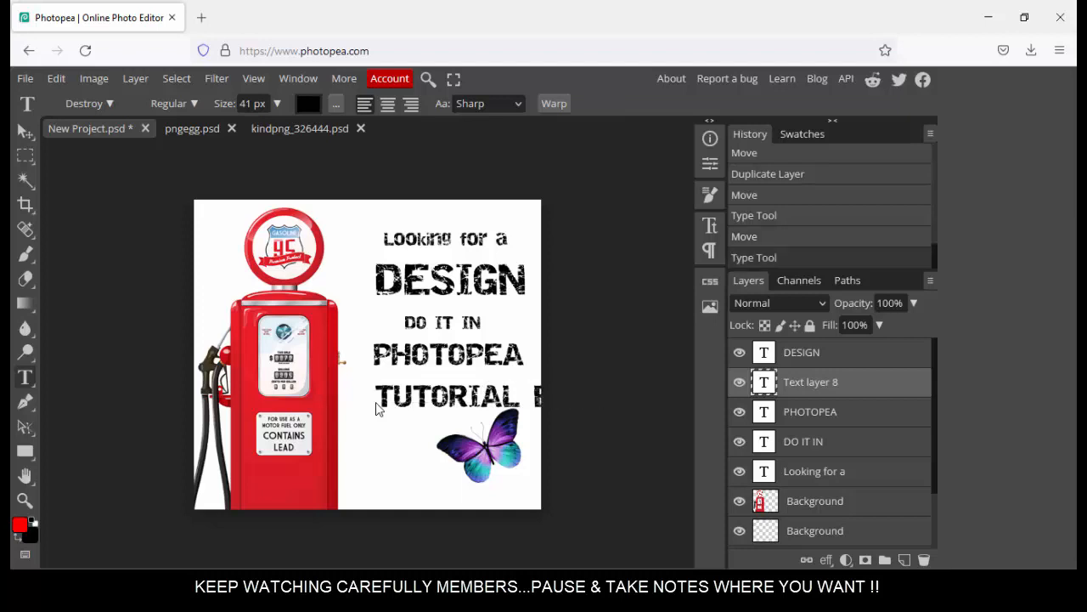
- Reduce the TUTORIAL BY:- text to 26 px and move it up closer to PHOTOPEA
left_click(762, 385)
double_click(762, 385)
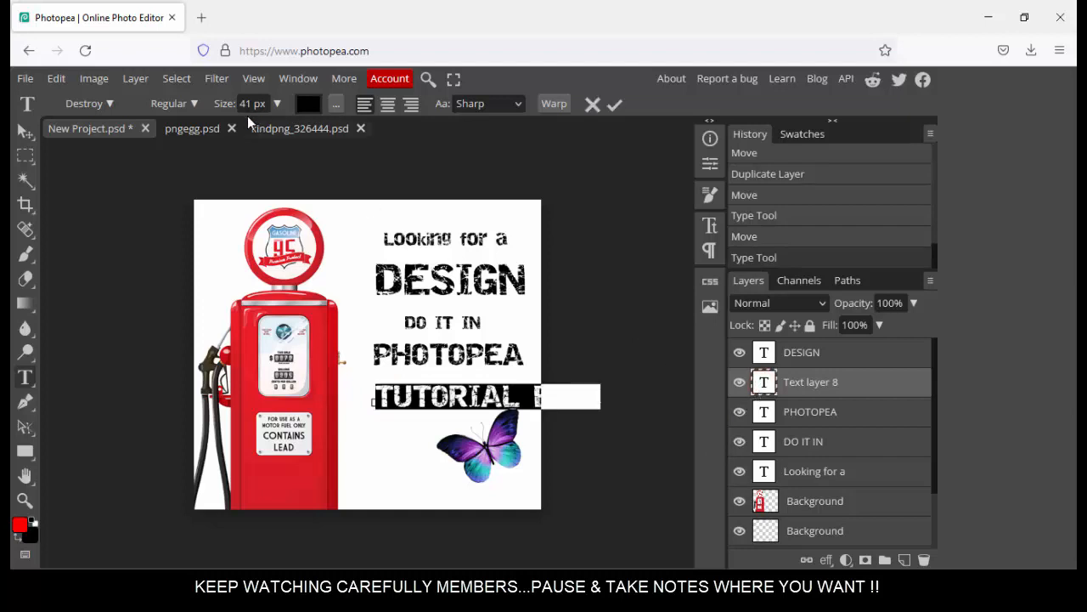
left_click_drag(222, 102, 216, 103)
left_click(614, 103)
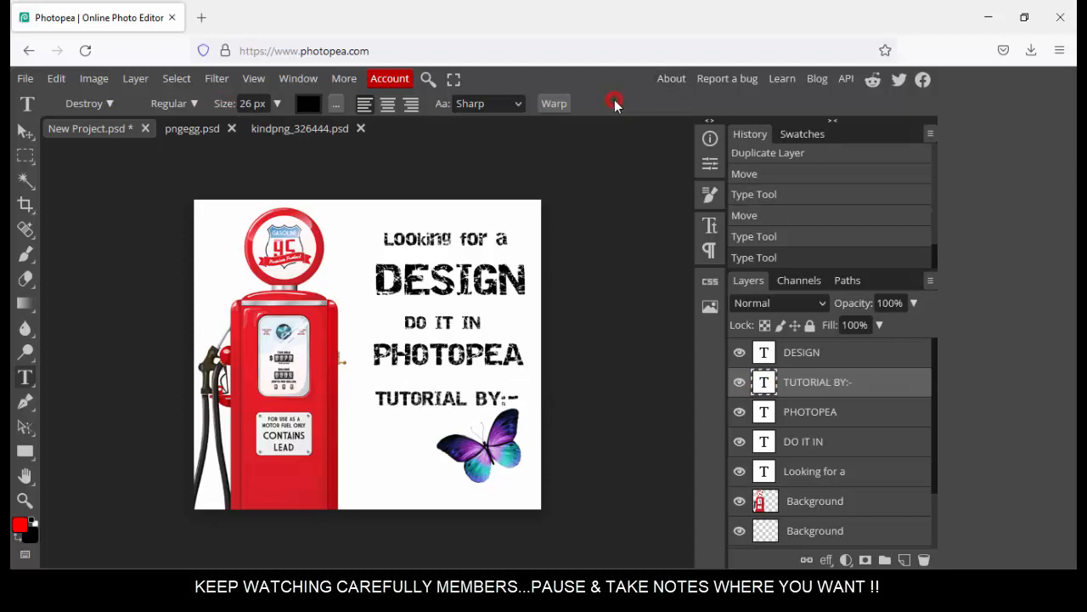
left_click_drag(502, 398, 501, 387)
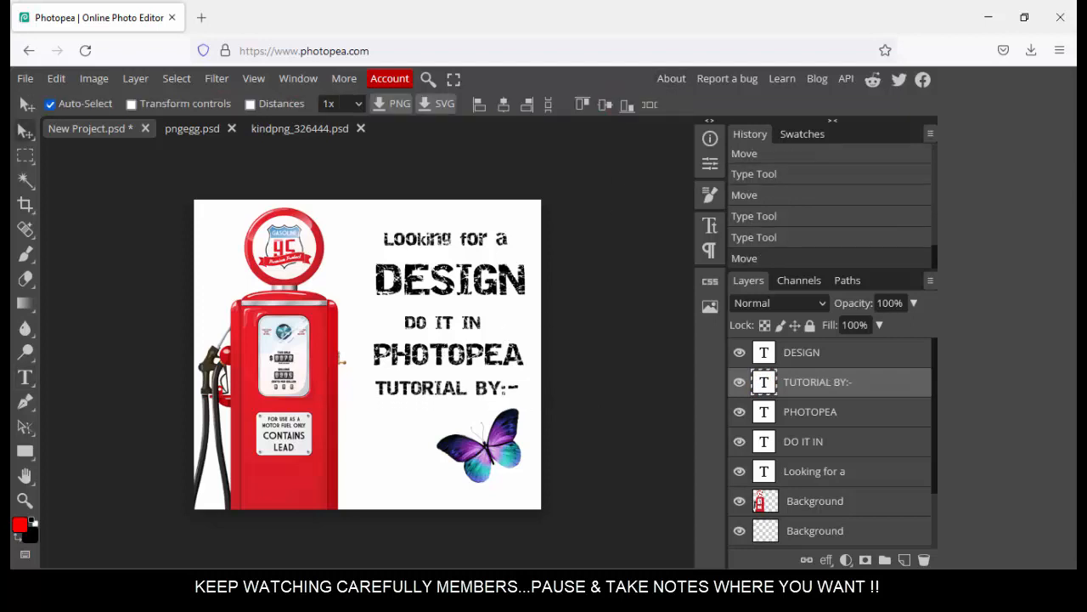
- Place a duplicate of the TUTORIAL BY:- line directly beneath it and shift the butterfly down clear of the copy
key("ctrl+j")
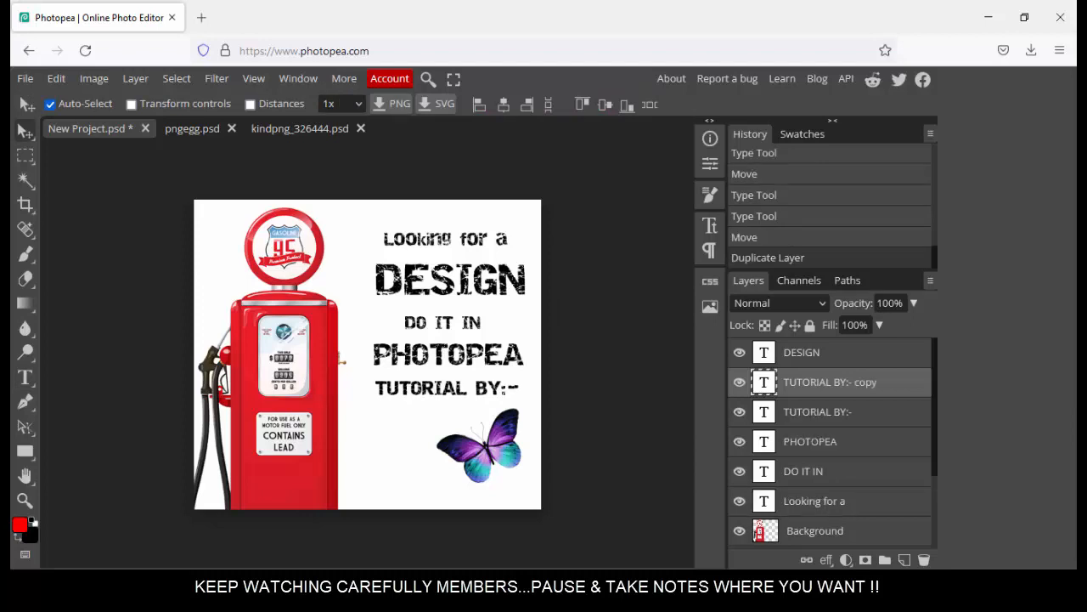
left_click_drag(509, 388, 512, 409)
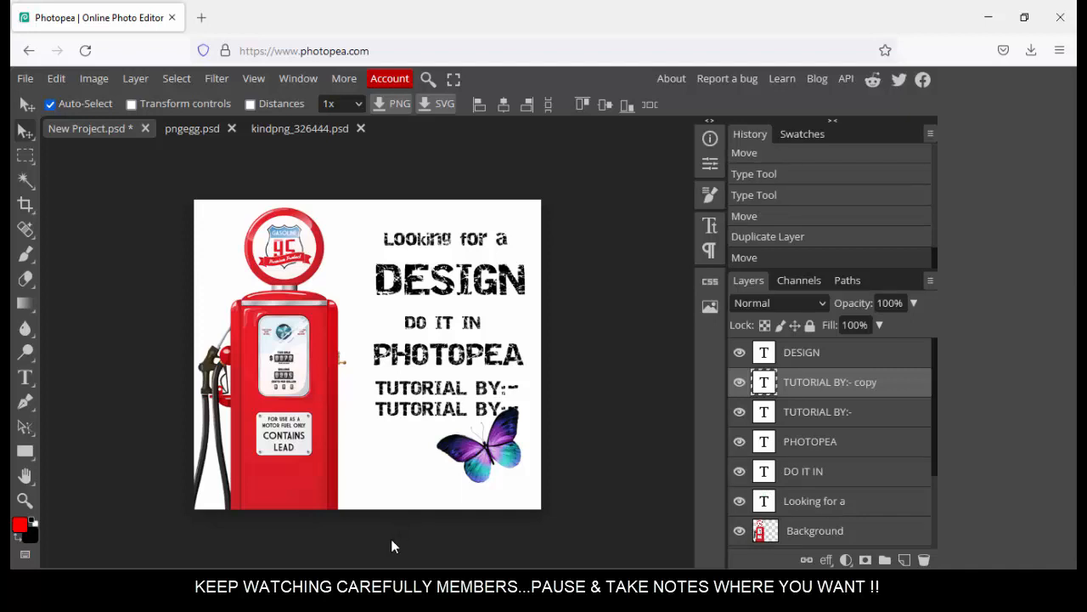
left_click_drag(482, 472, 491, 491)
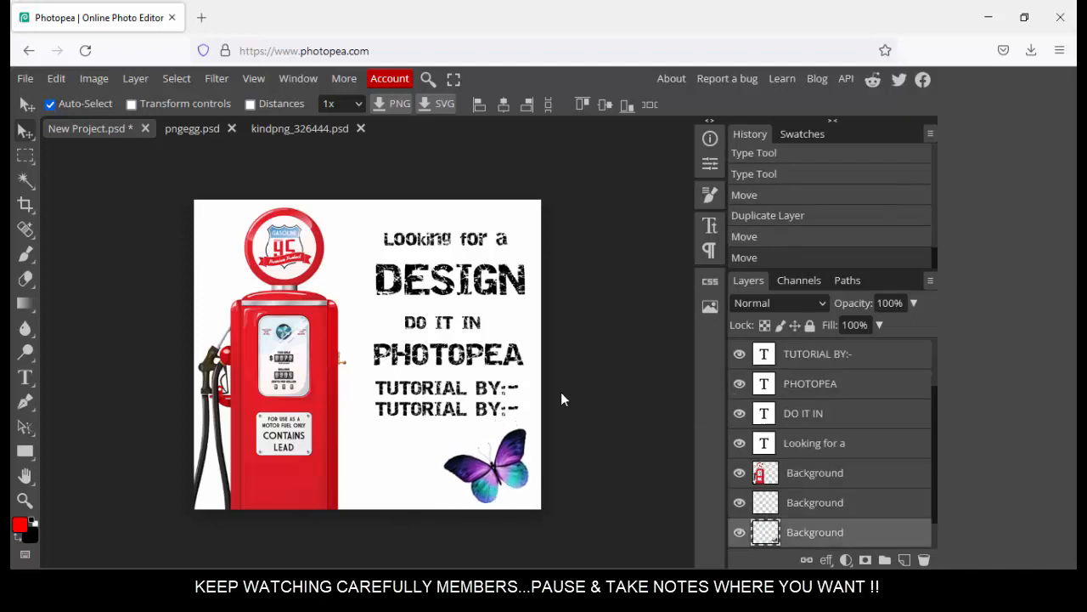
- Replace the text of the lower TUTORIAL BY:- copy with the author's first name
left_click(499, 409)
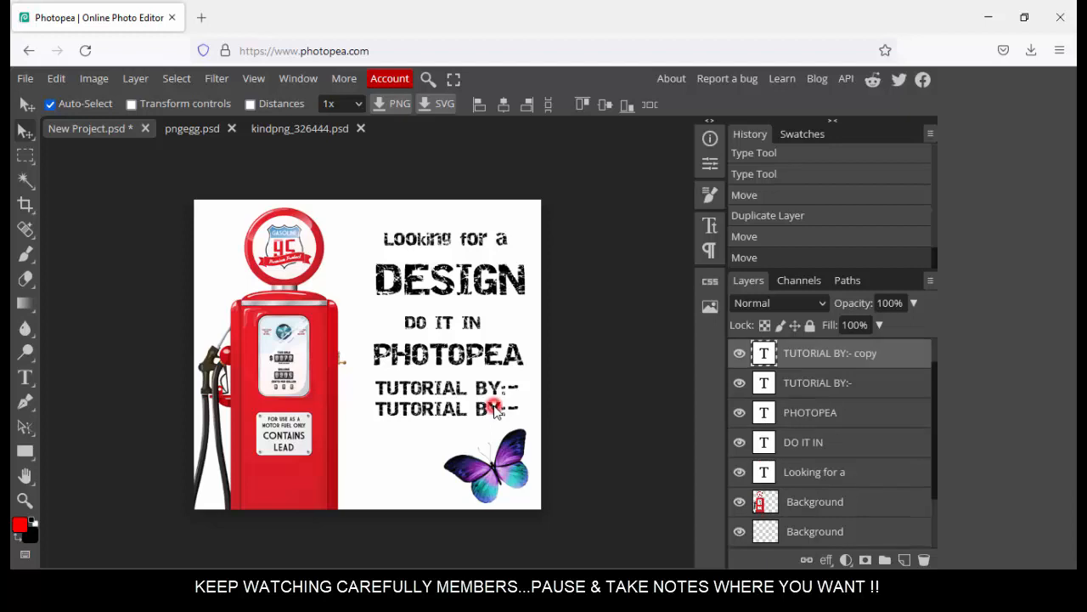
double_click(763, 356)
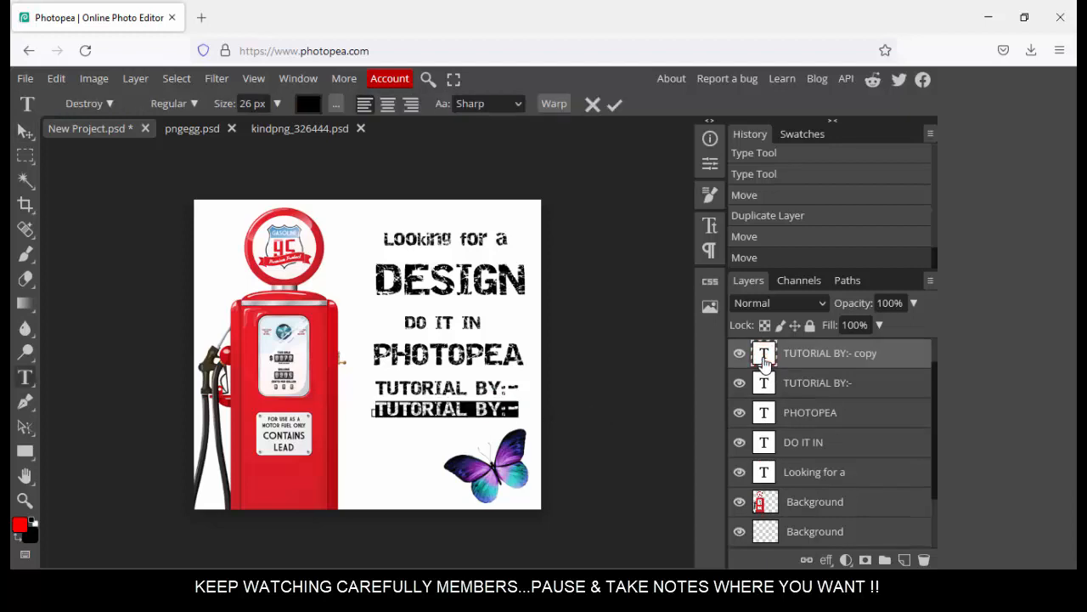
type("Raman")
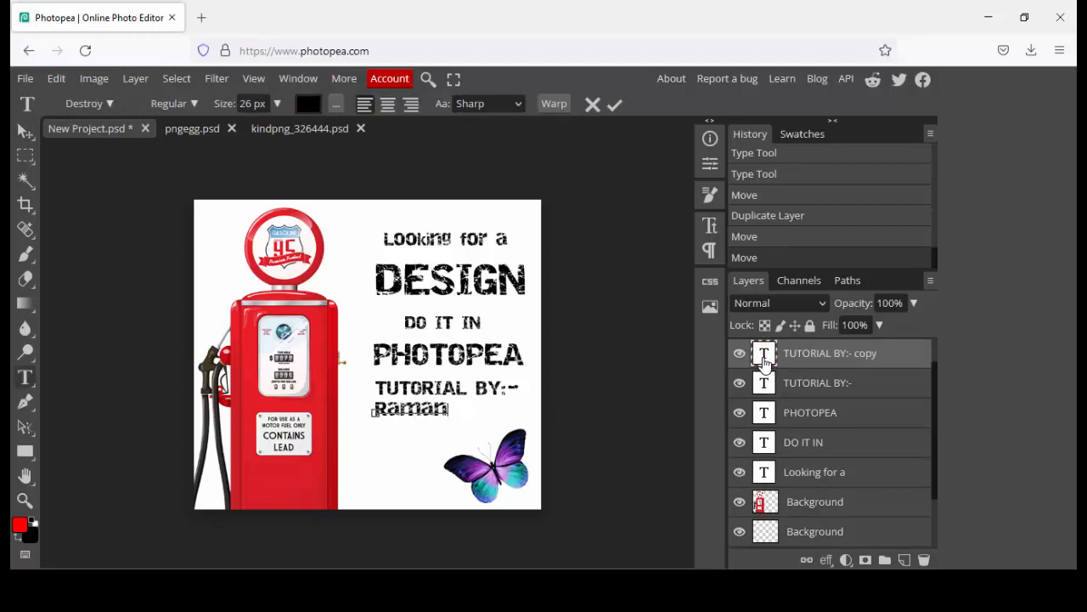
left_click(764, 361)
- Format the author's name in Desyrel at 76 px and nudge it down clear of the TUTORIAL BY:- line
double_click(763, 357)
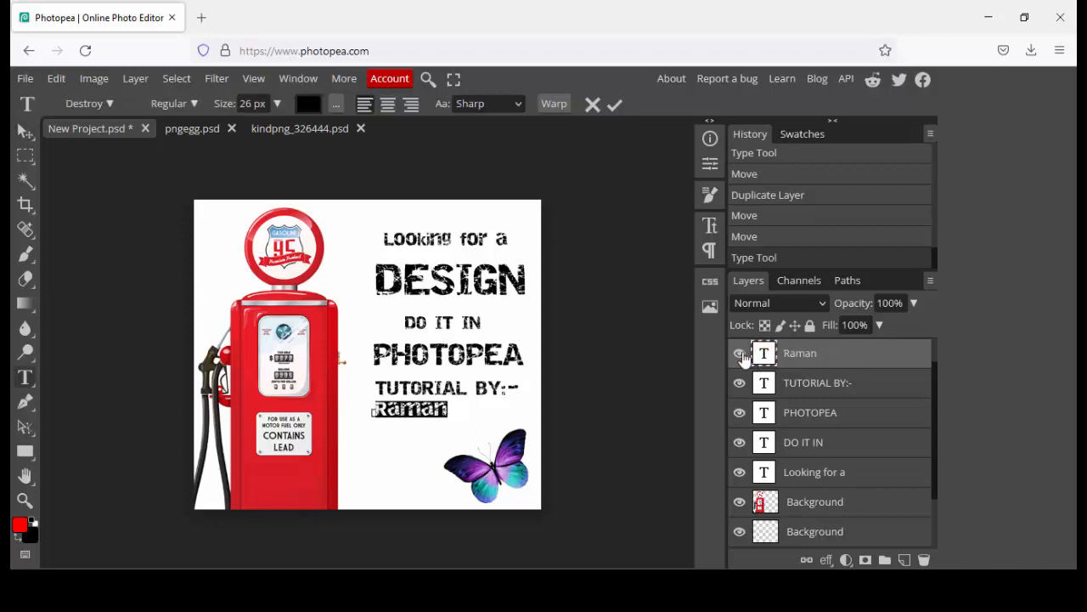
left_click(111, 106)
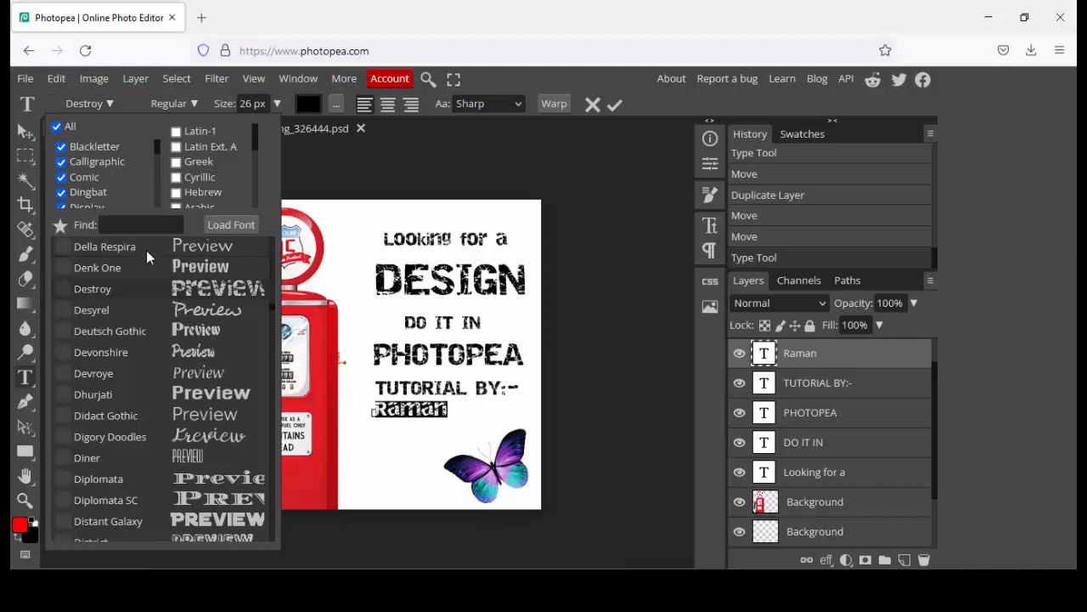
left_click(136, 311)
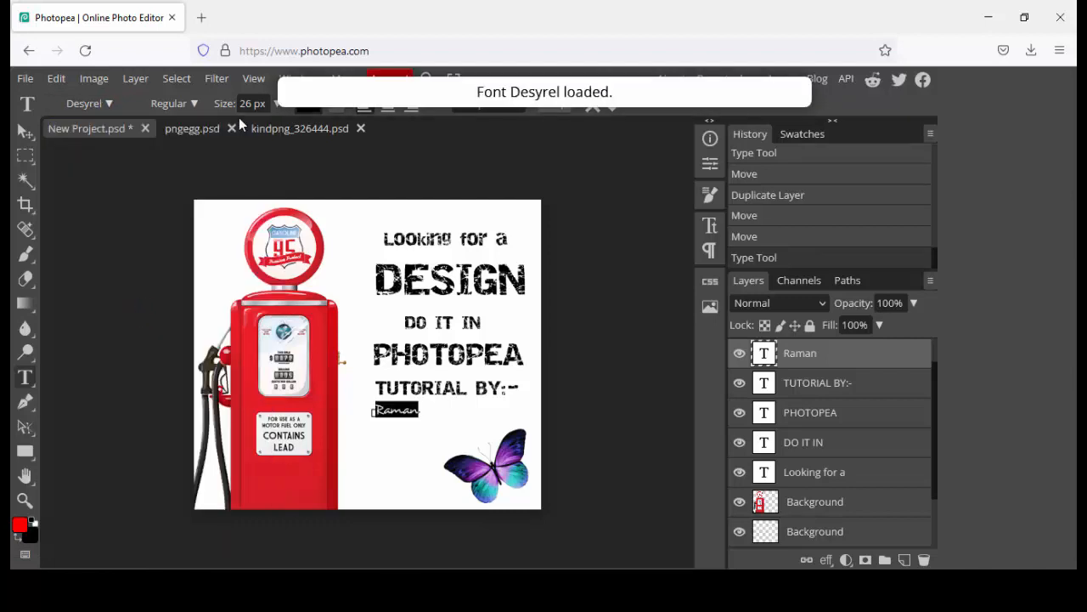
left_click_drag(225, 103, 323, 116)
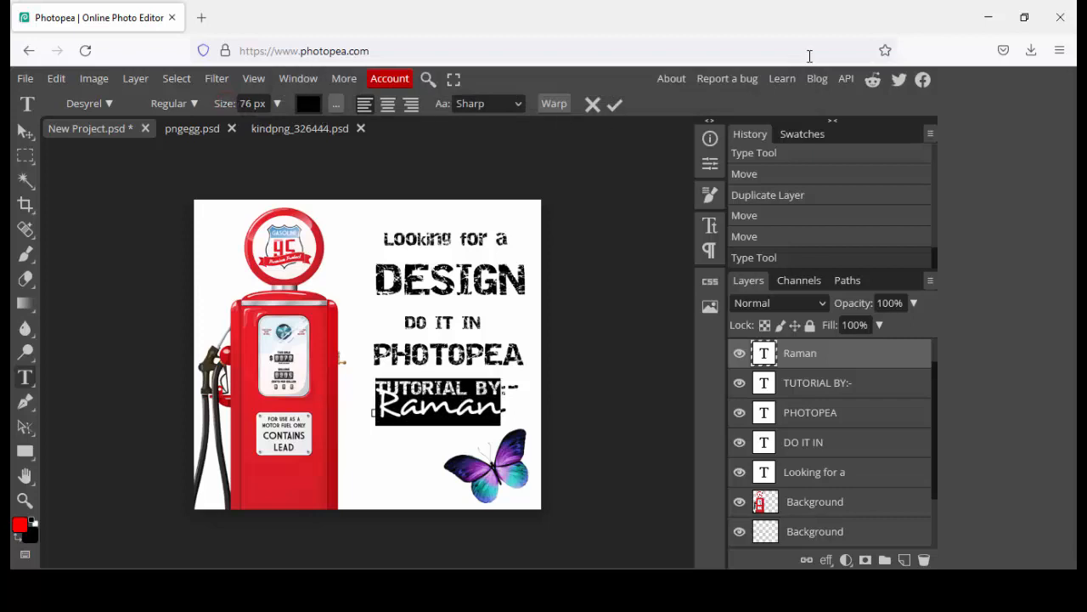
left_click(613, 104)
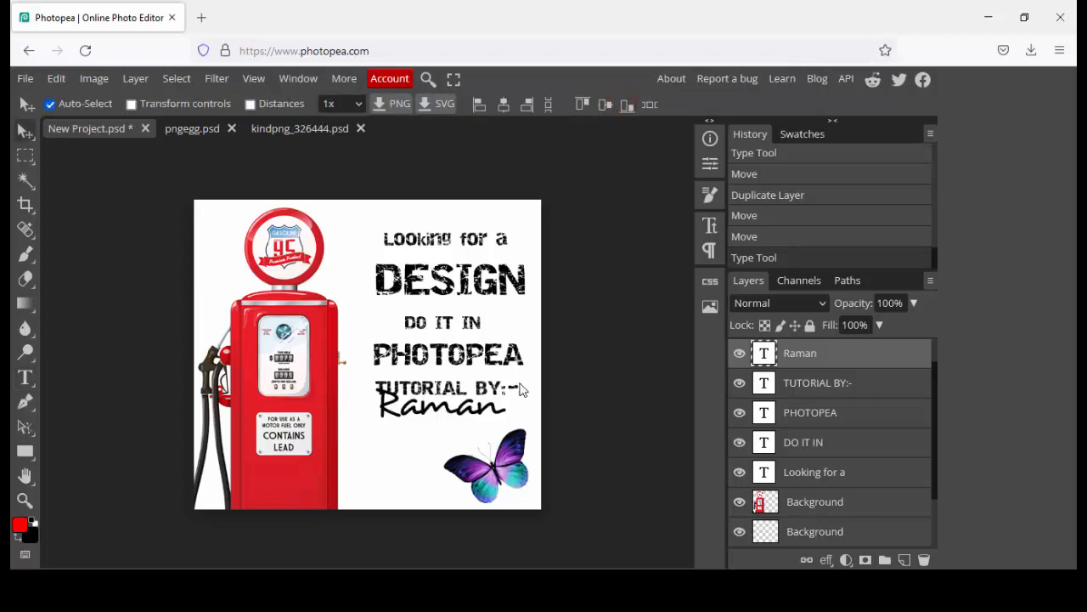
key("shift+Down")
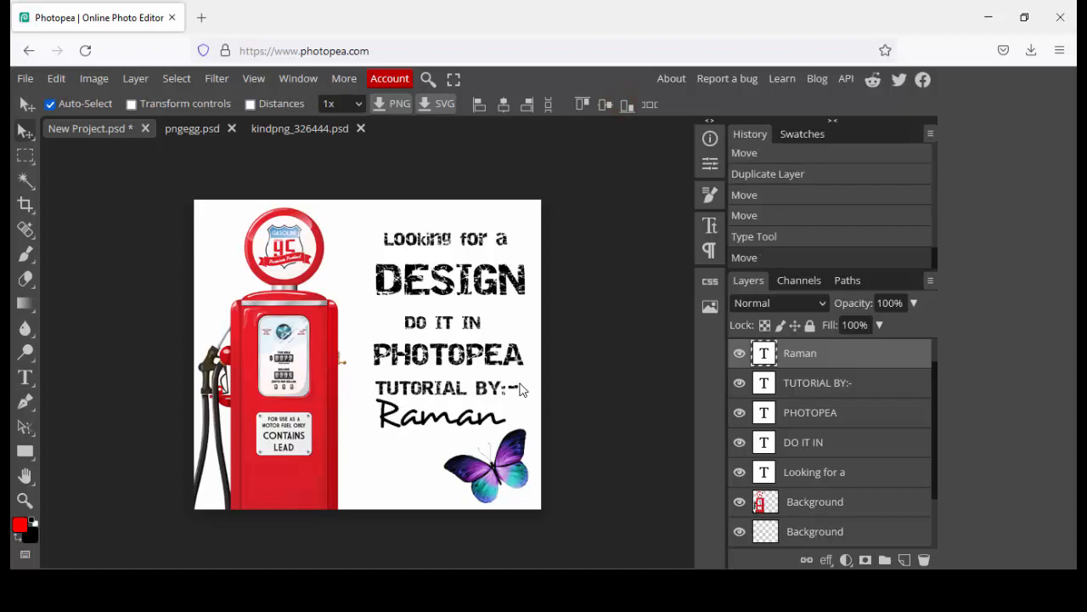
key("shift+Down")
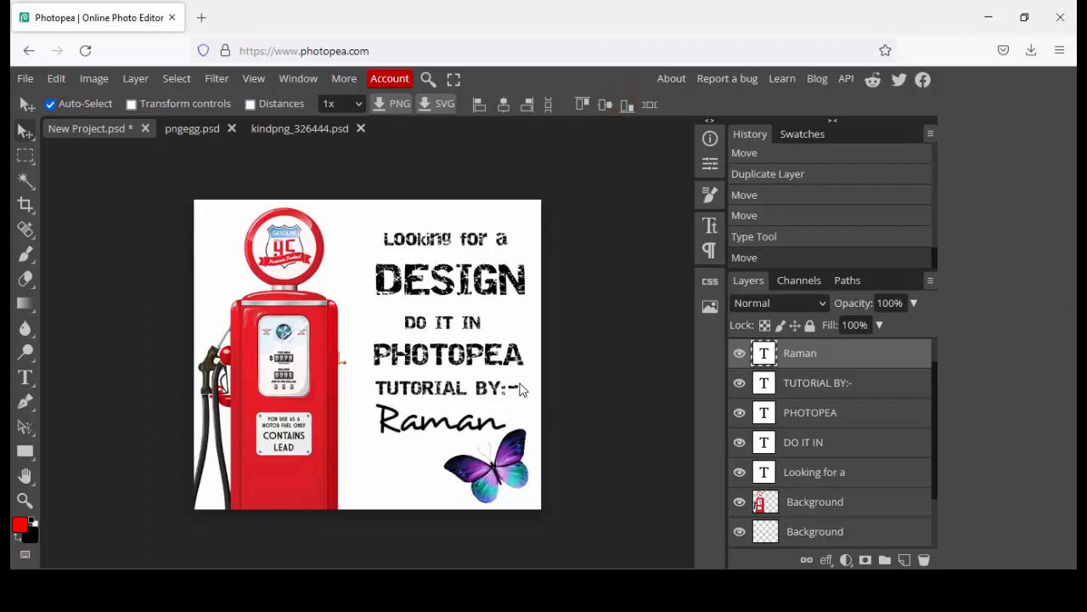
- Export the design as a JPG named New Project at 666 x 594 px and 70% quality
left_click(500, 481)
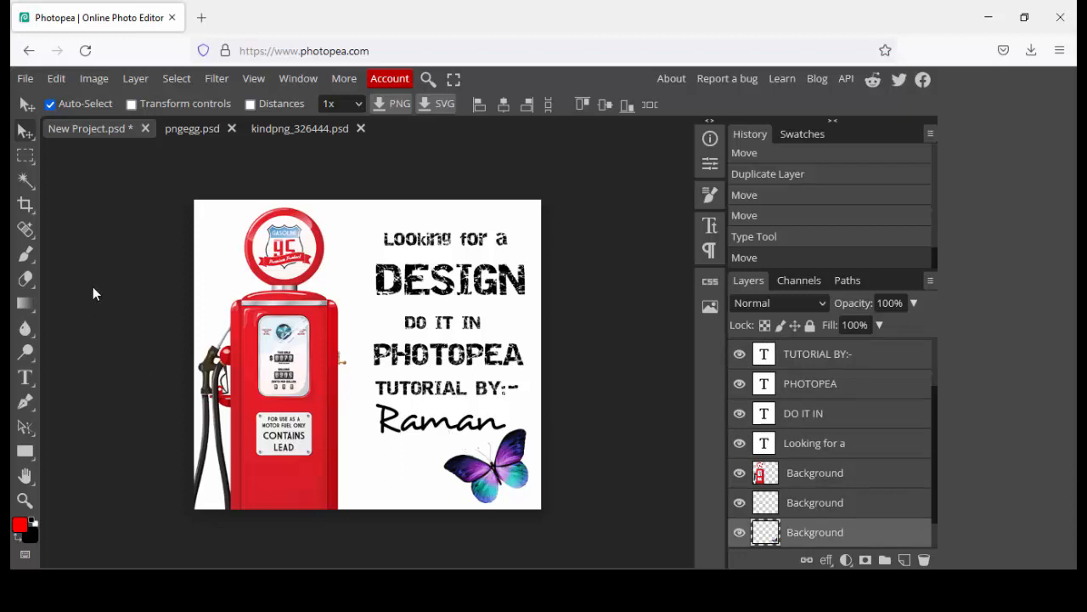
left_click(26, 79)
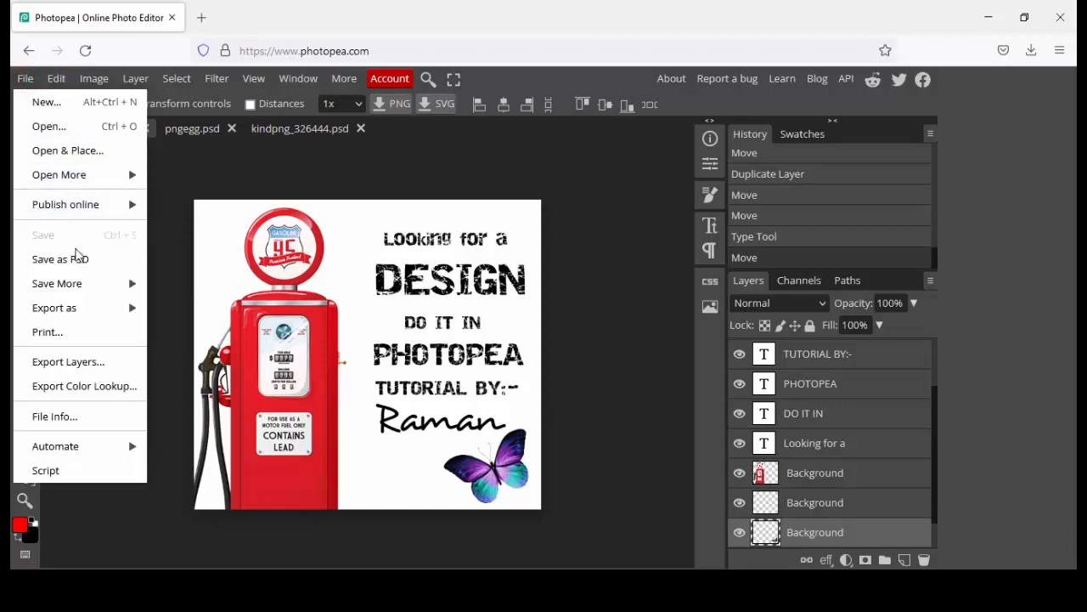
mouse_move(91, 308)
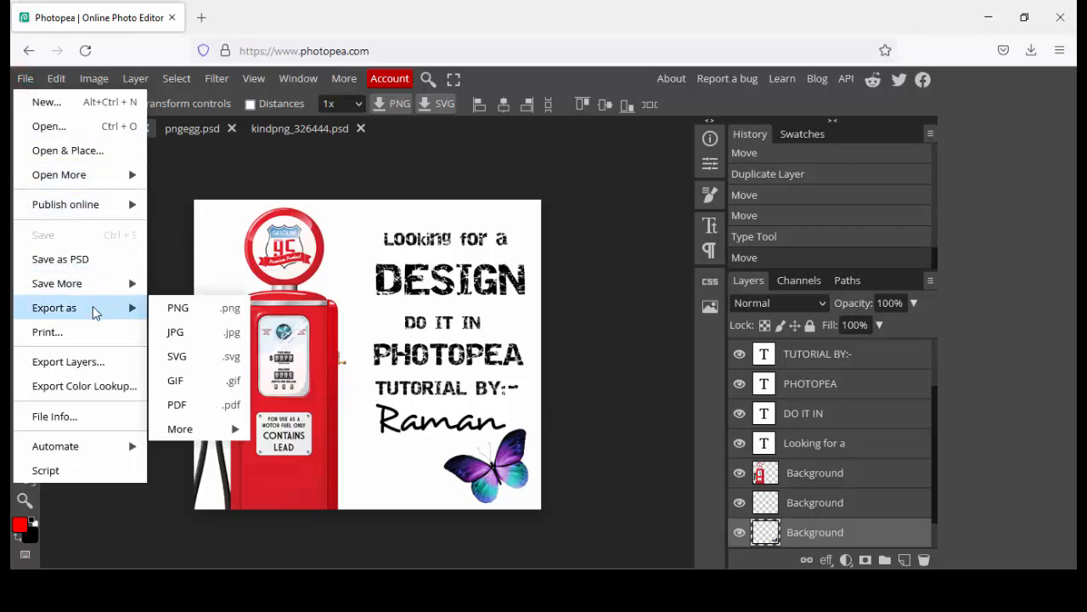
left_click(176, 332)
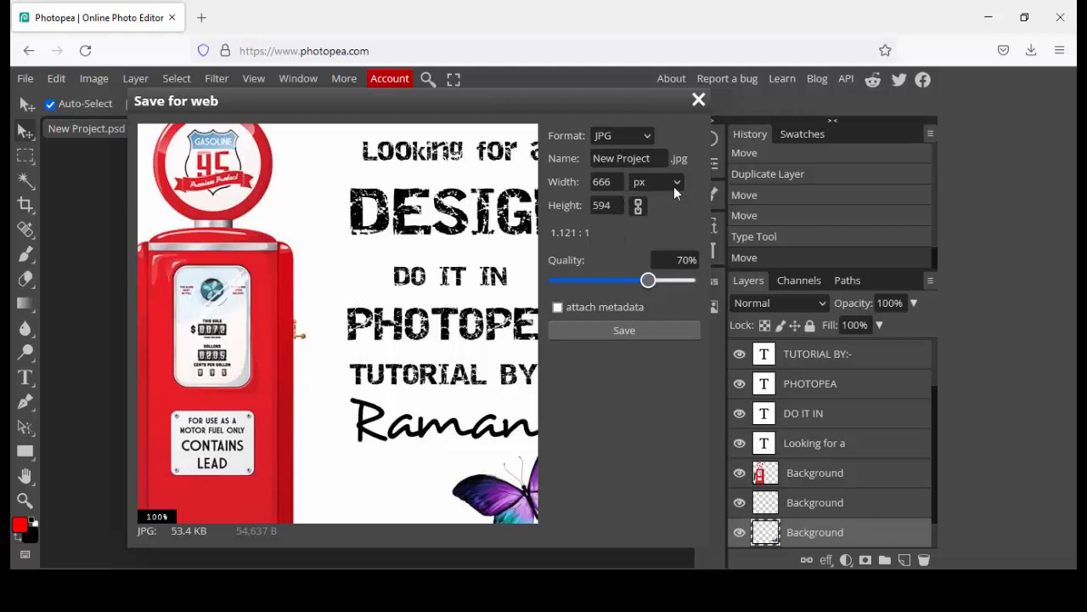
left_click(645, 327)
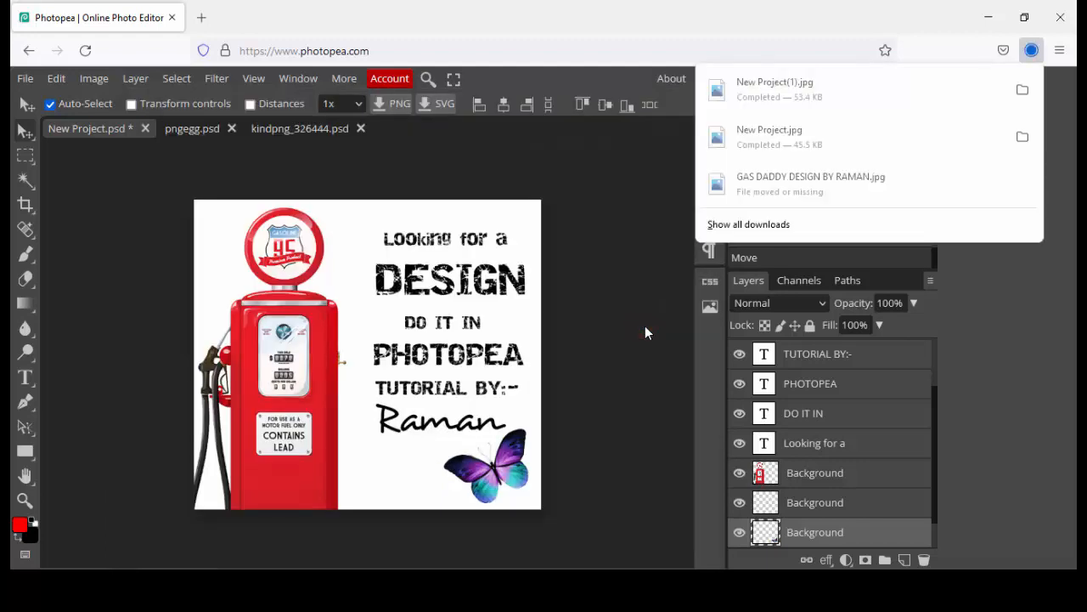
- Switch to the desktop by minimising the open windows, and view the New Project image in Photos before closing it
left_click(986, 19)
left_click(983, 12)
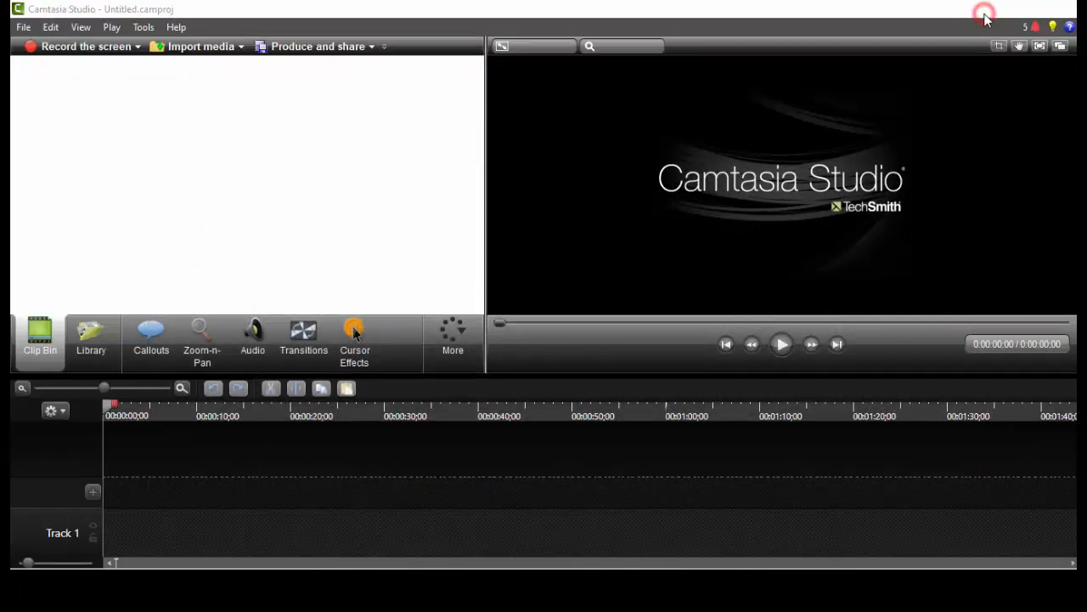
left_click(984, 14)
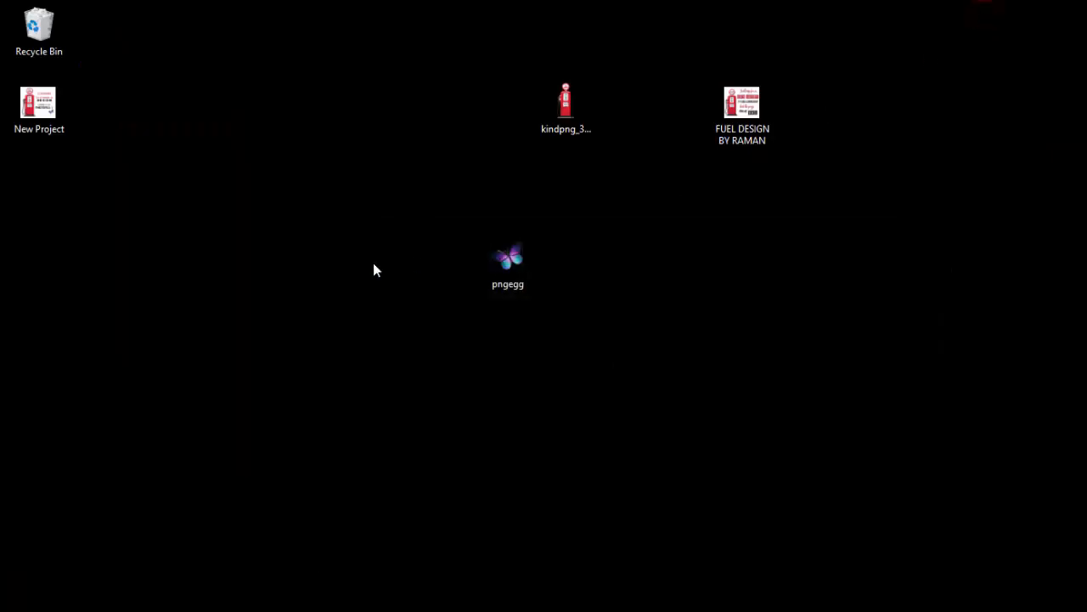
left_click(373, 266)
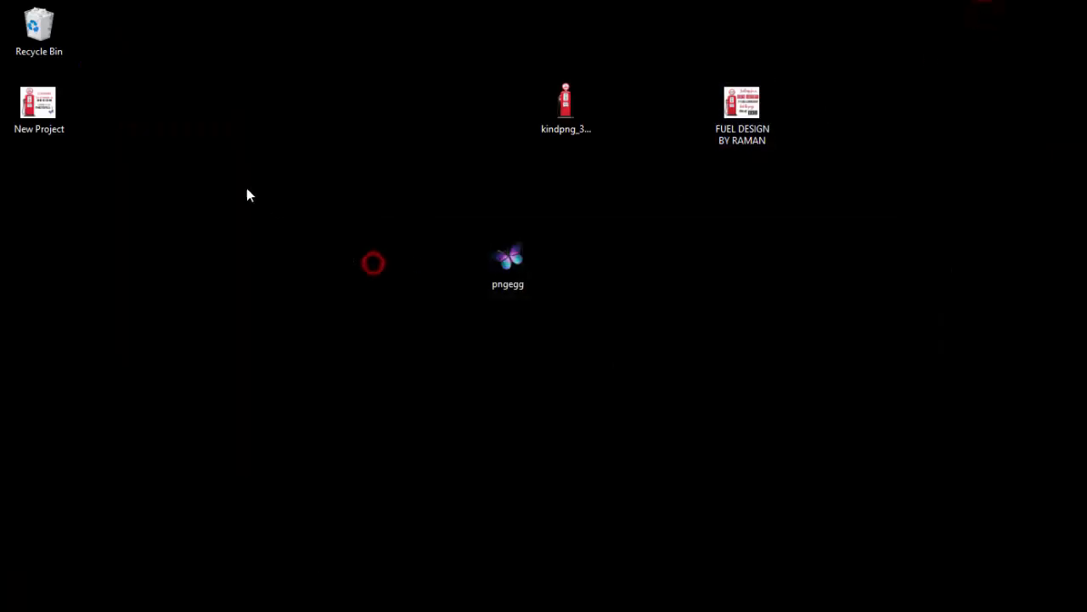
double_click(48, 105)
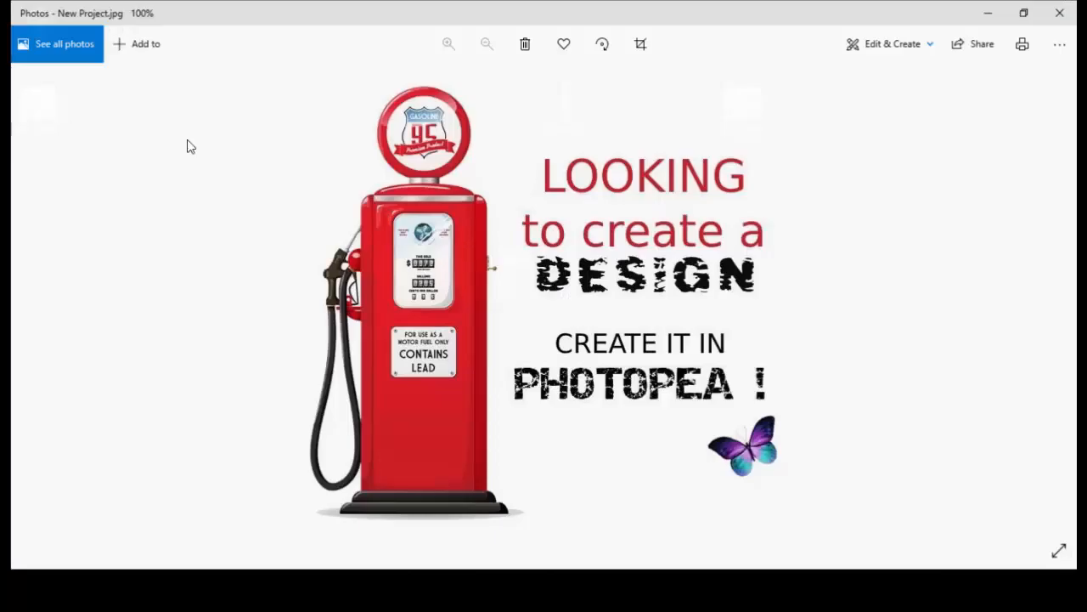
left_click(1072, 8)
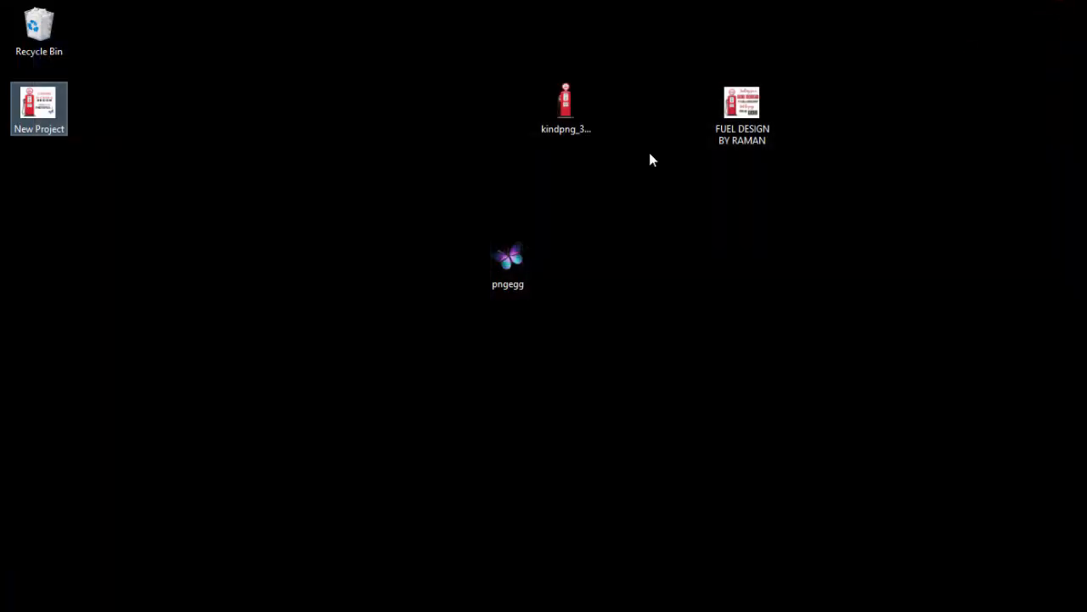
- Refresh the desktop and view the exported New Project(1) image full screen in Photos
right_click(354, 233)
left_click(394, 280)
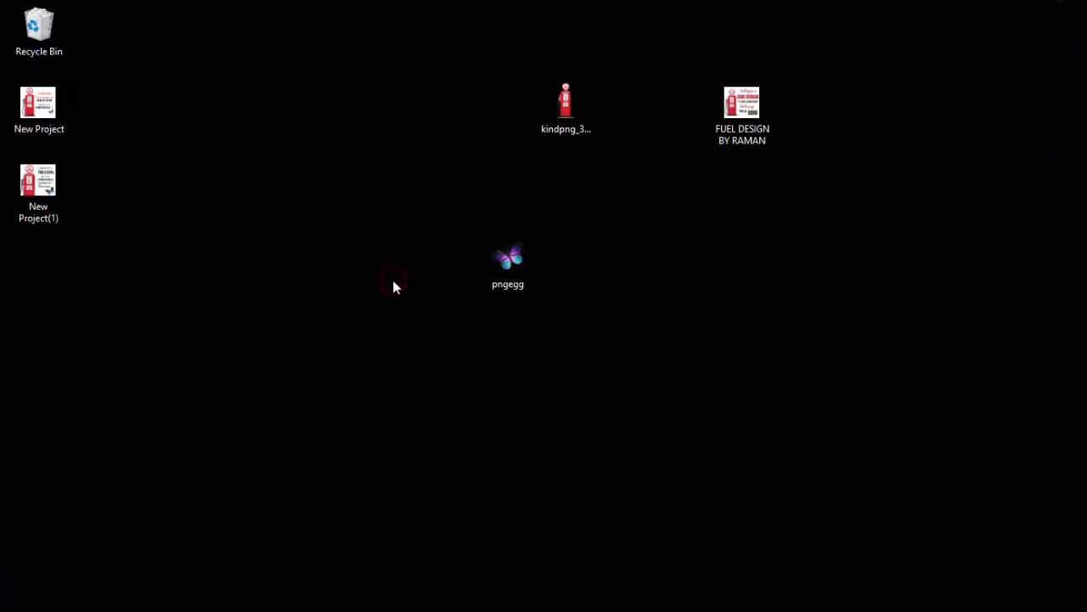
double_click(42, 182)
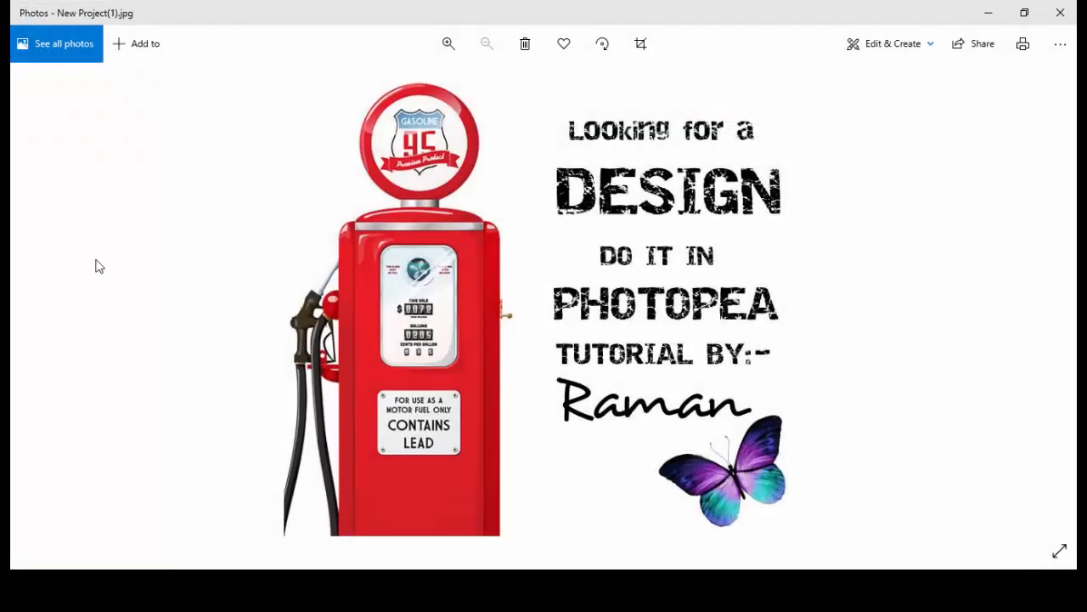
left_click(1058, 551)
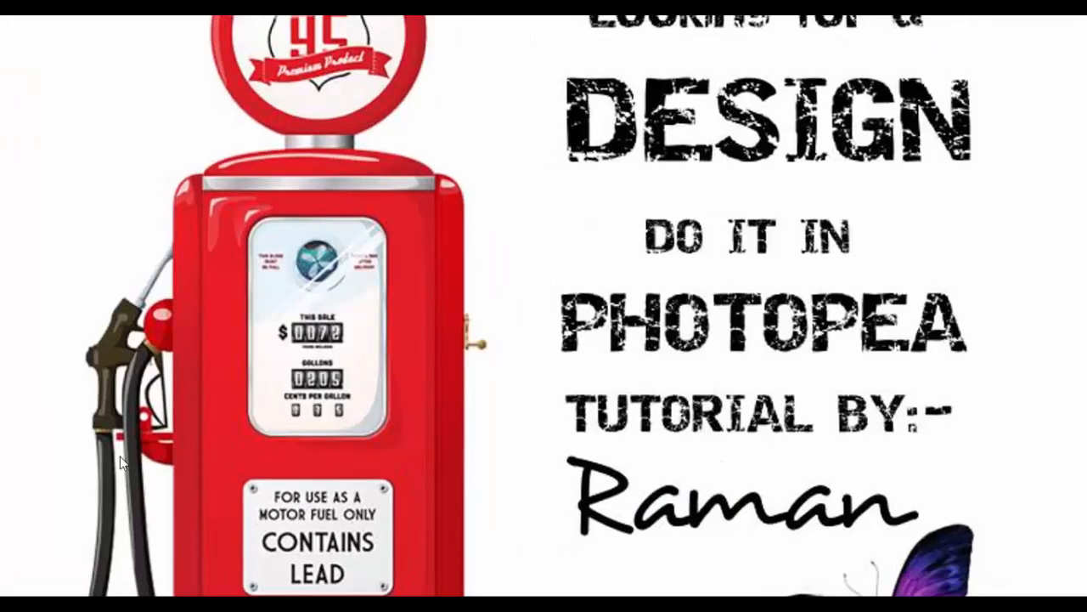